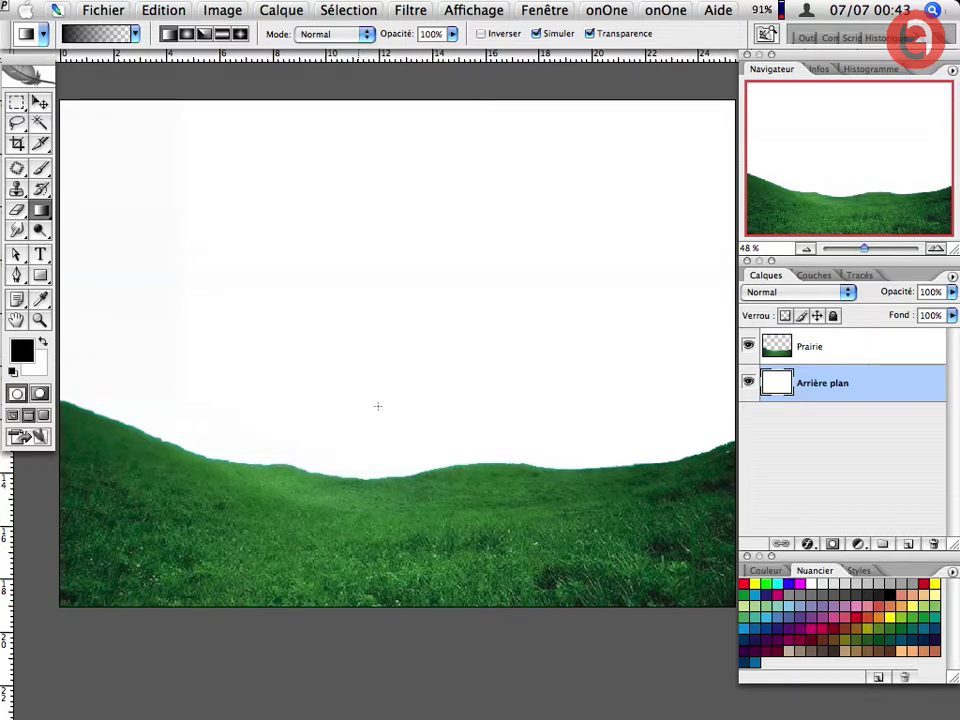
- Check the grass transparency, then select the sky by inverting the Prairie layer's grass selection
{"action": "left_click", "coordinate": [748, 384]}
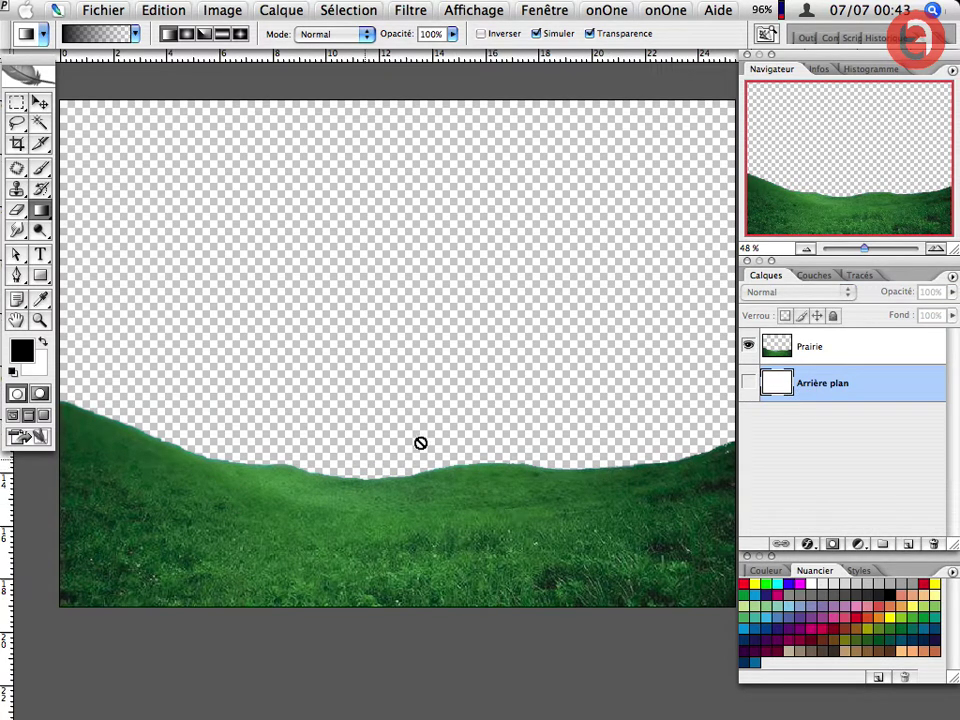
{"action": "left_click", "coordinate": [748, 383]}
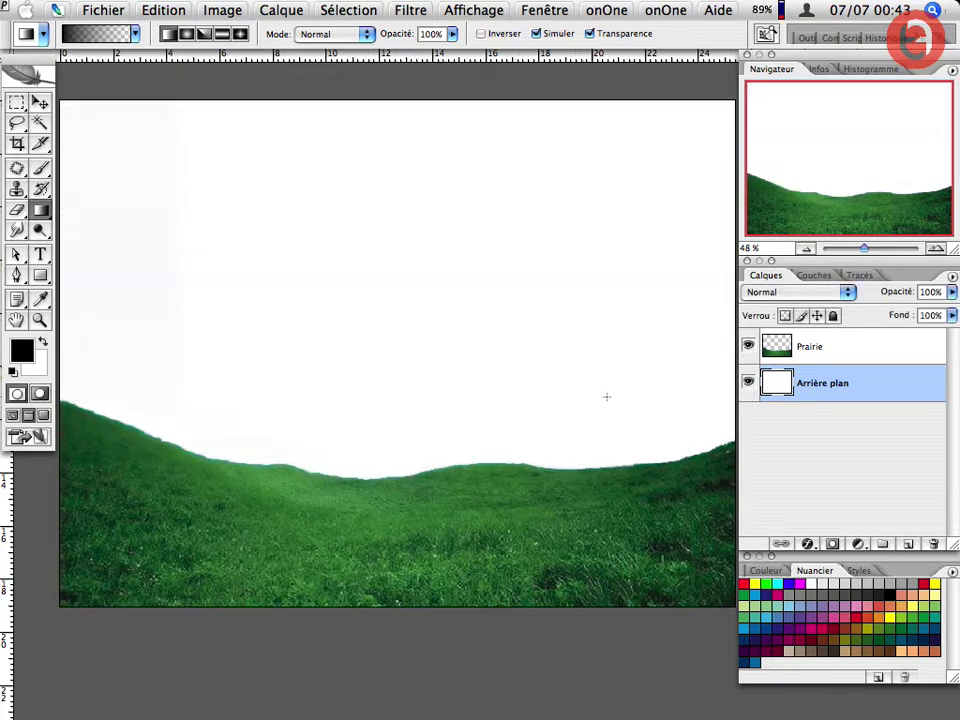
{"action": "left_click", "coordinate": [788, 358]}
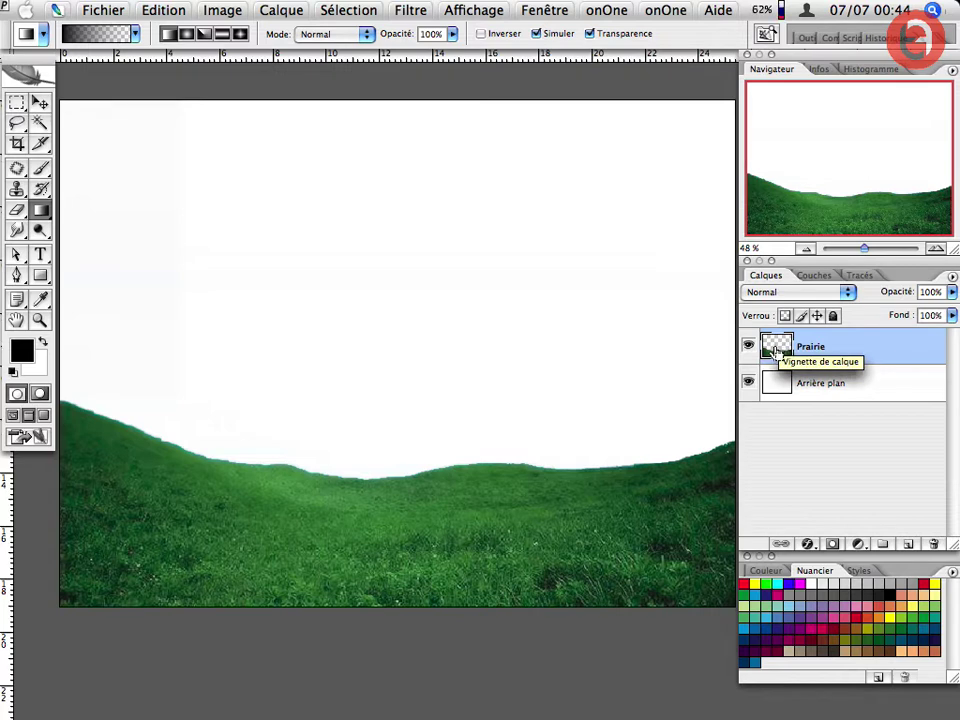
{"action": "left_click", "coordinate": [776, 352], "text": "ctrl"}
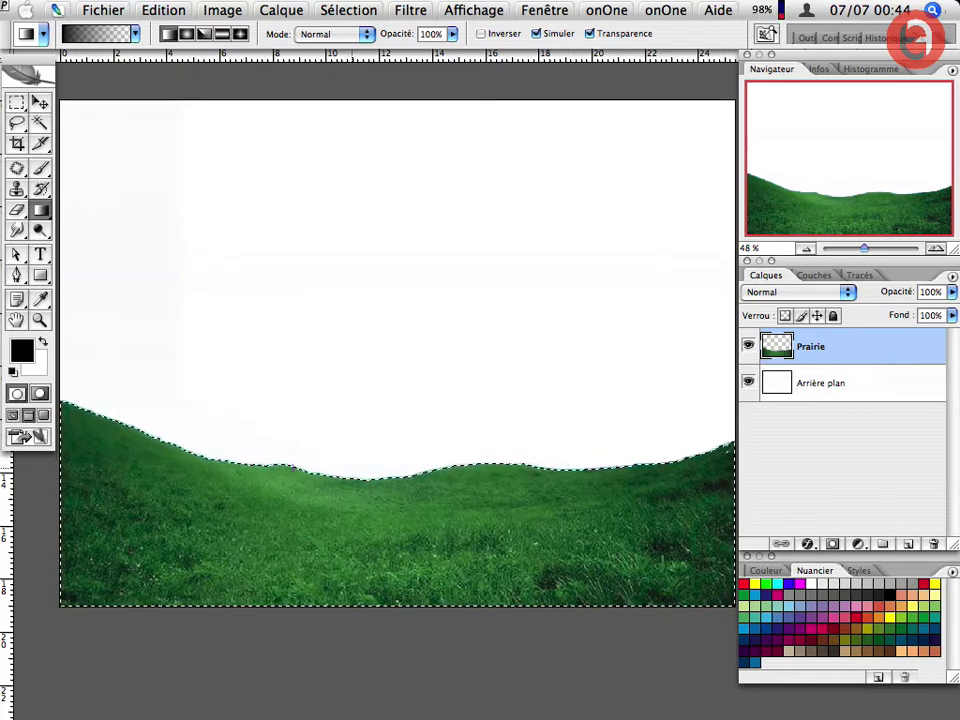
{"action": "left_click", "coordinate": [348, 12]}
{"action": "left_click", "coordinate": [357, 87]}
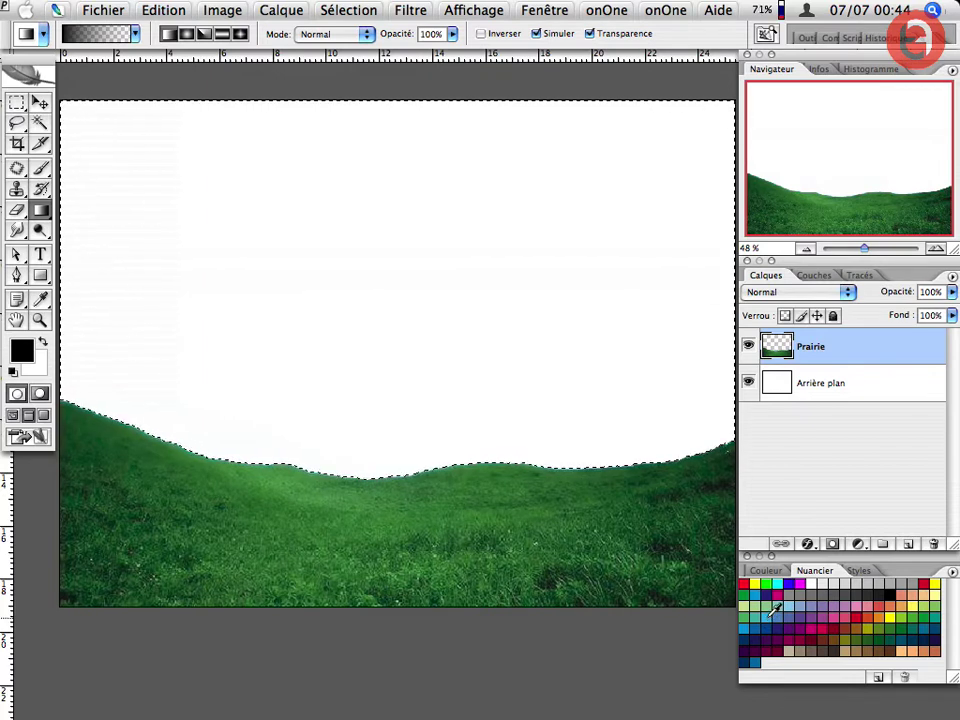
- Set a light sky-blue foreground and a deeper blue background colour
{"action": "left_click", "coordinate": [754, 662]}
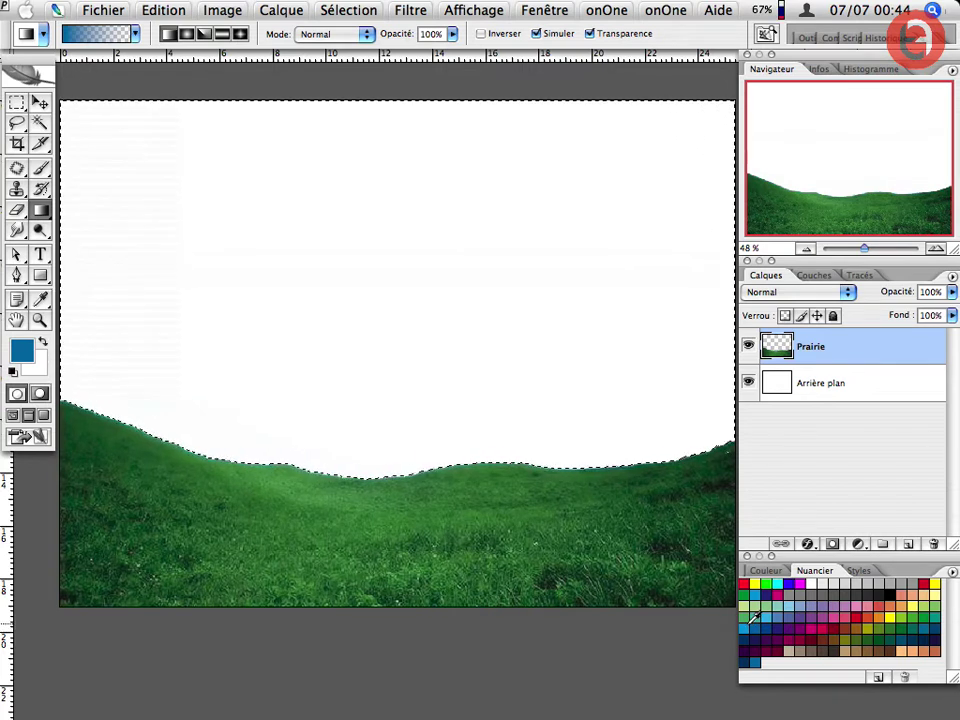
{"action": "key", "text": "x"}
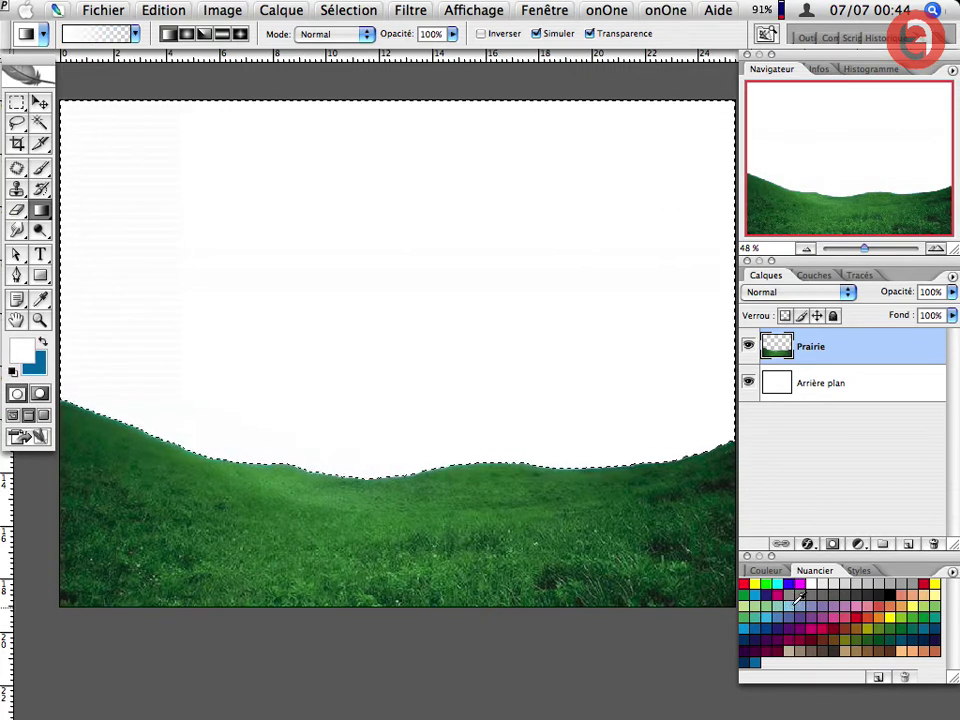
{"action": "left_click", "coordinate": [789, 606]}
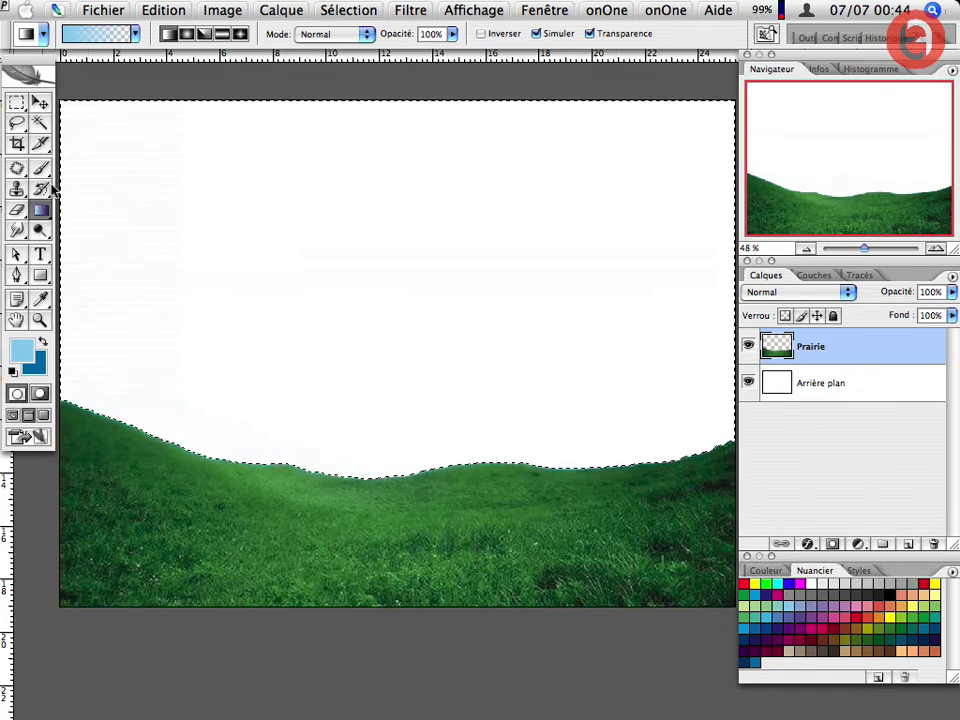
- Fill the selected sky with the Premier plan – Arrière-plan gradient from horizon upward, then deselect
{"action": "left_click", "coordinate": [70, 33]}
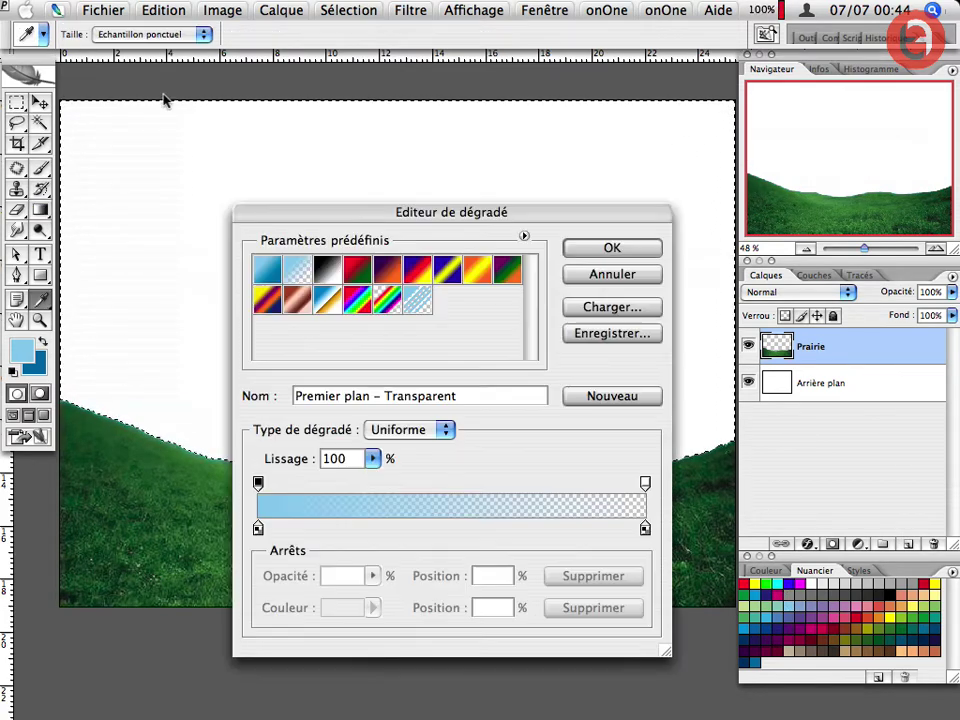
{"action": "left_click", "coordinate": [267, 272]}
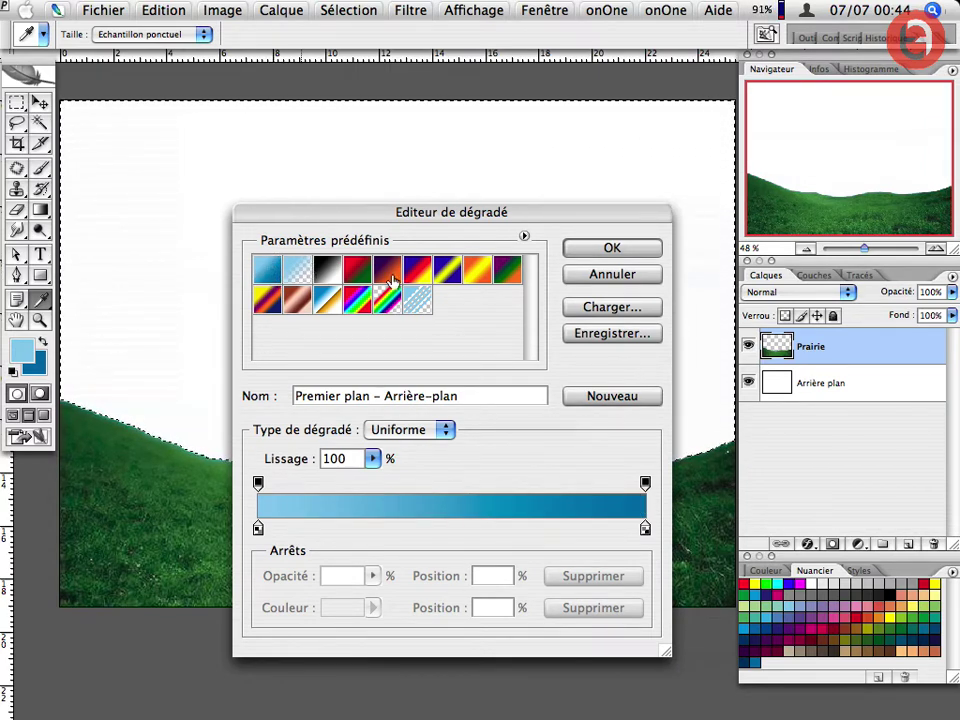
{"action": "left_click", "coordinate": [610, 248]}
{"action": "key", "text": "g"}
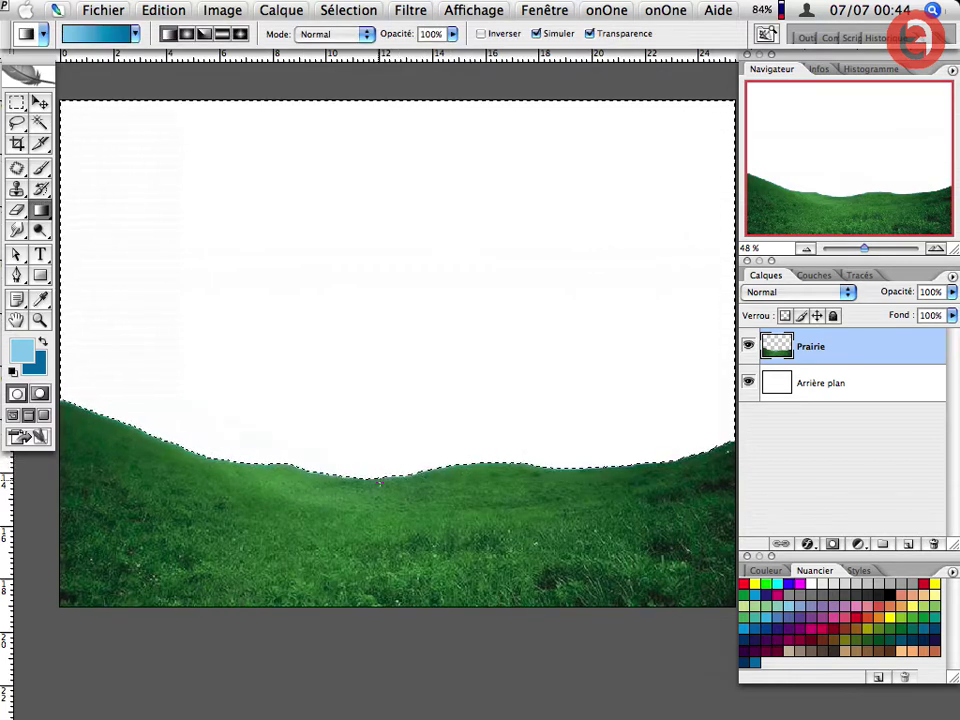
{"action": "left_click_drag", "start_coordinate": [380, 483], "coordinate": [378, 60]}
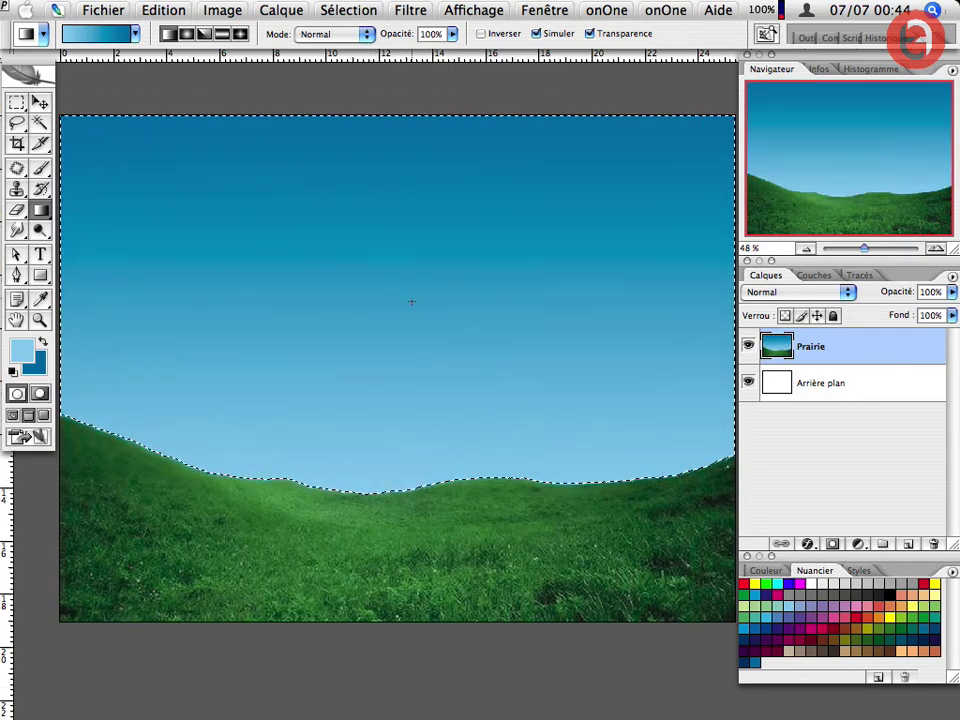
{"action": "left_click", "coordinate": [348, 10]}
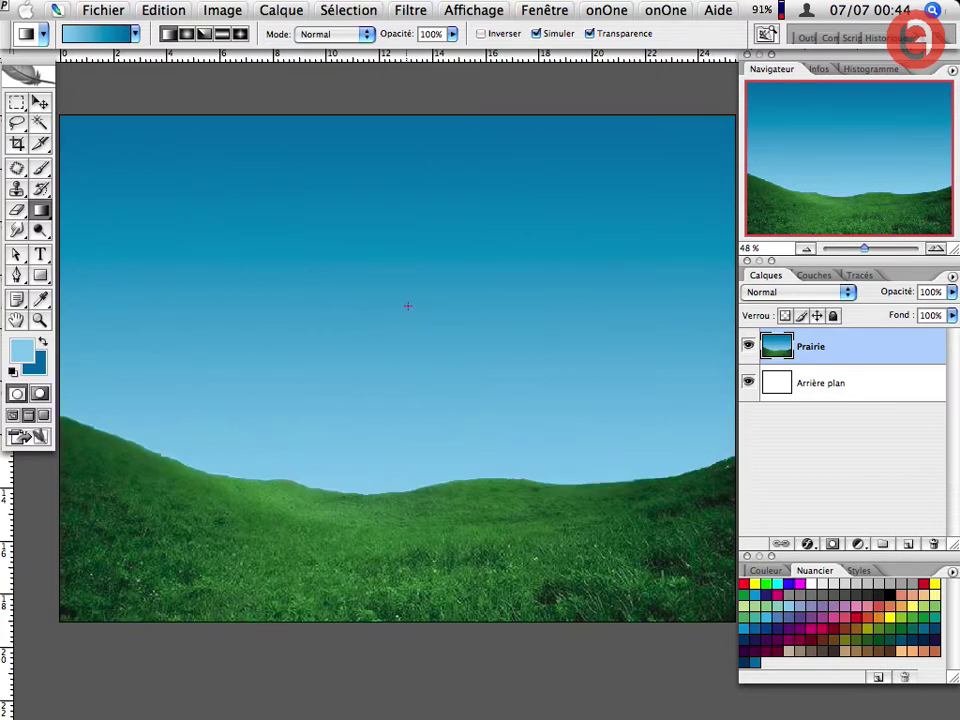
- Add a new layer named 'nuages' above Prairie with Superposition blending
{"action": "left_click", "coordinate": [908, 543]}
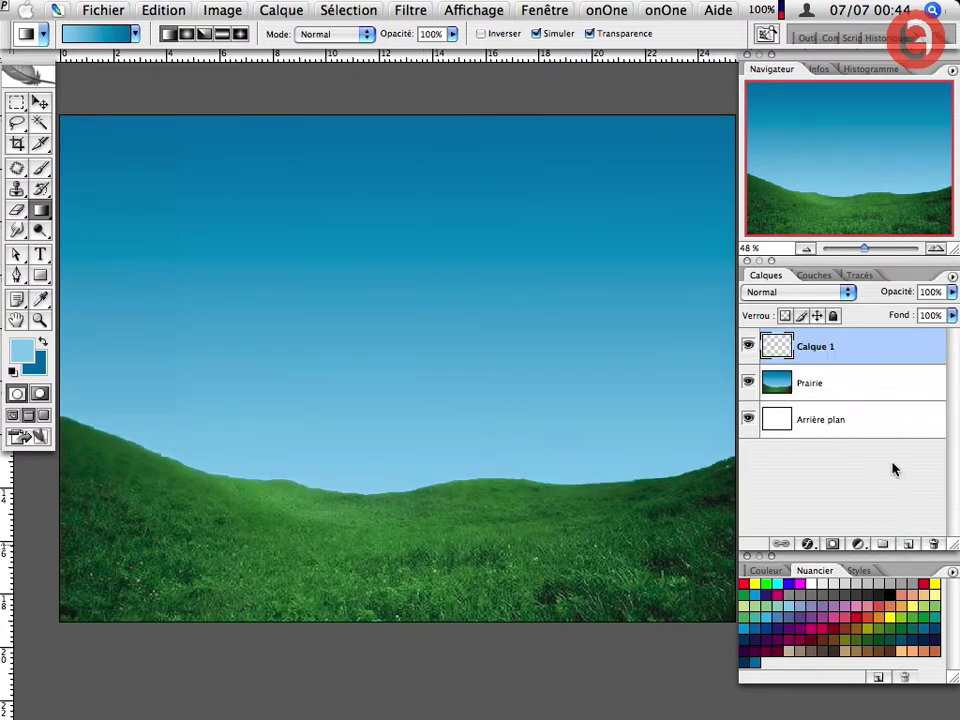
{"action": "double_click", "coordinate": [815, 347]}
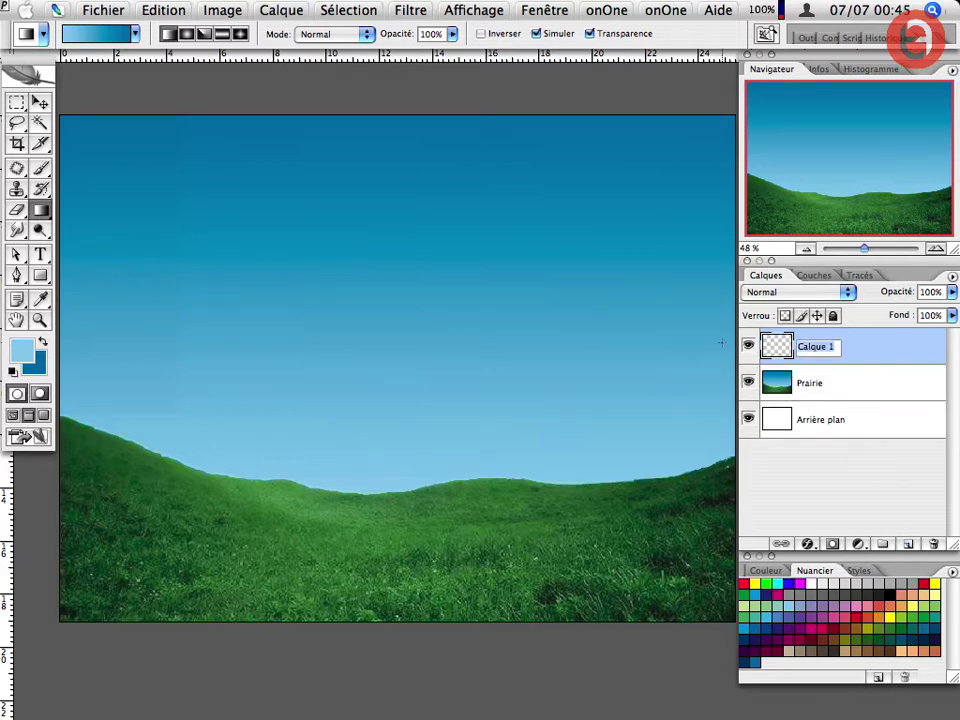
{"action": "type", "text": "nuages"}
{"action": "key", "text": "Return"}
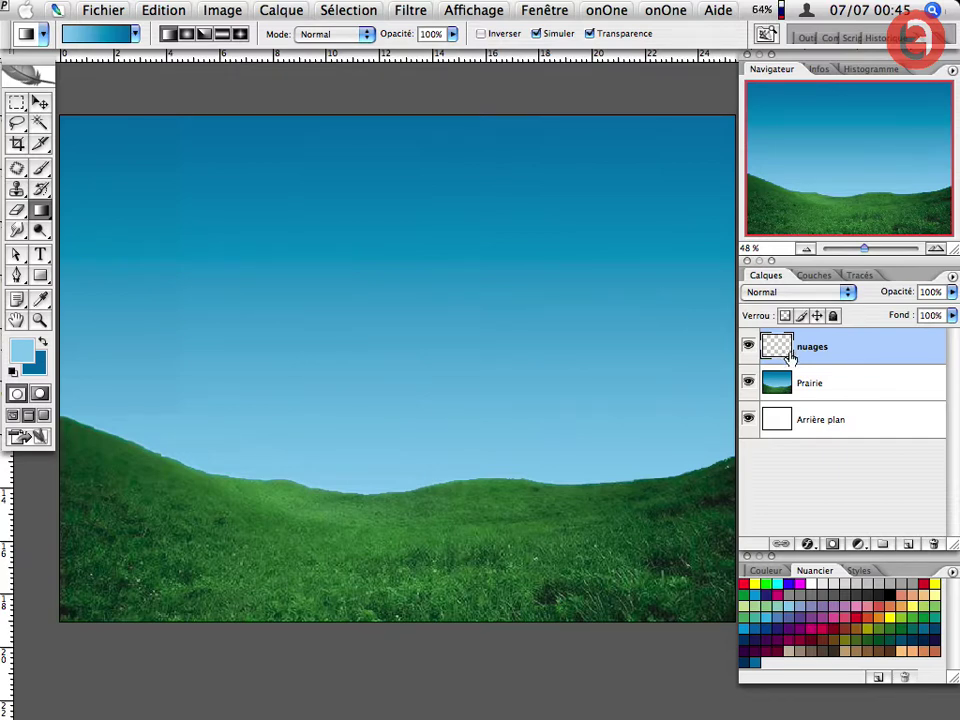
{"action": "left_click", "coordinate": [790, 293]}
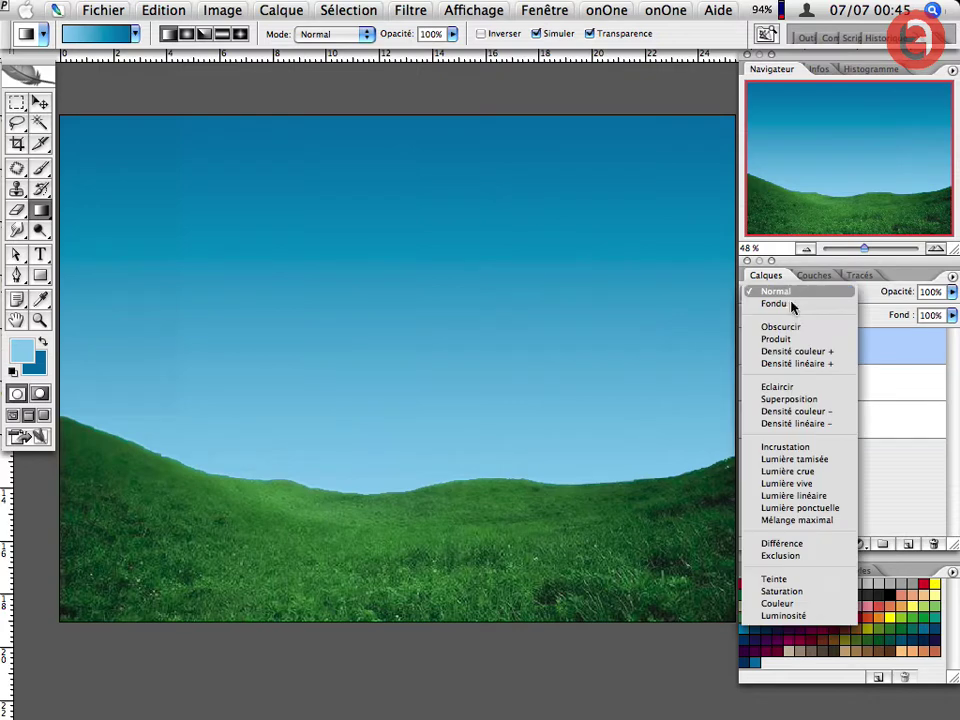
{"action": "left_click", "coordinate": [784, 399]}
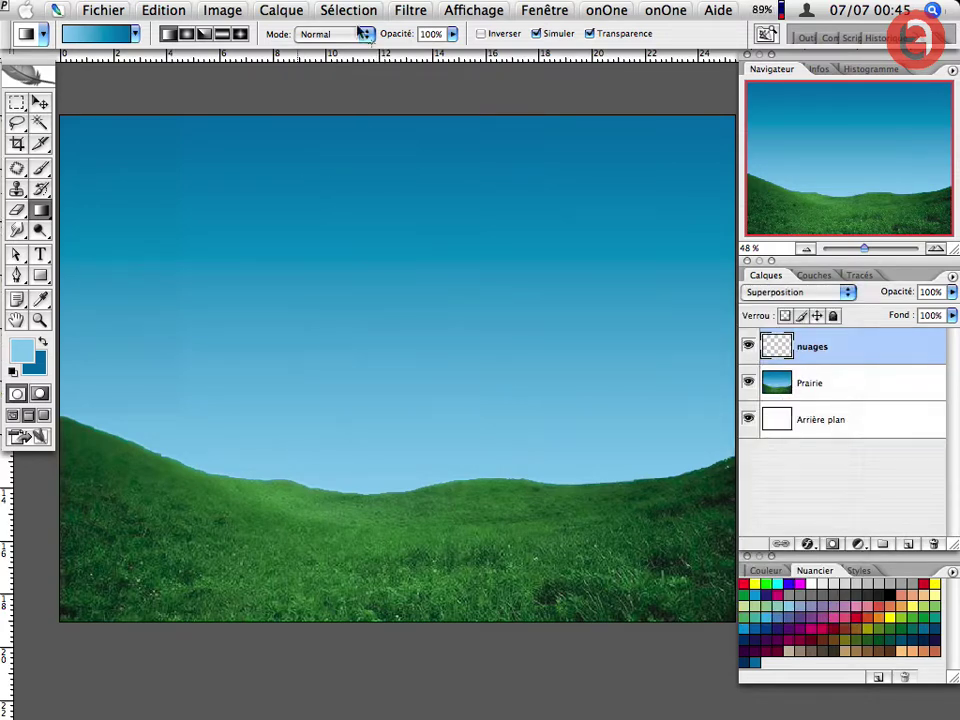
{"action": "left_click", "coordinate": [409, 12]}
{"action": "mouse_move", "coordinate": [426, 304]}
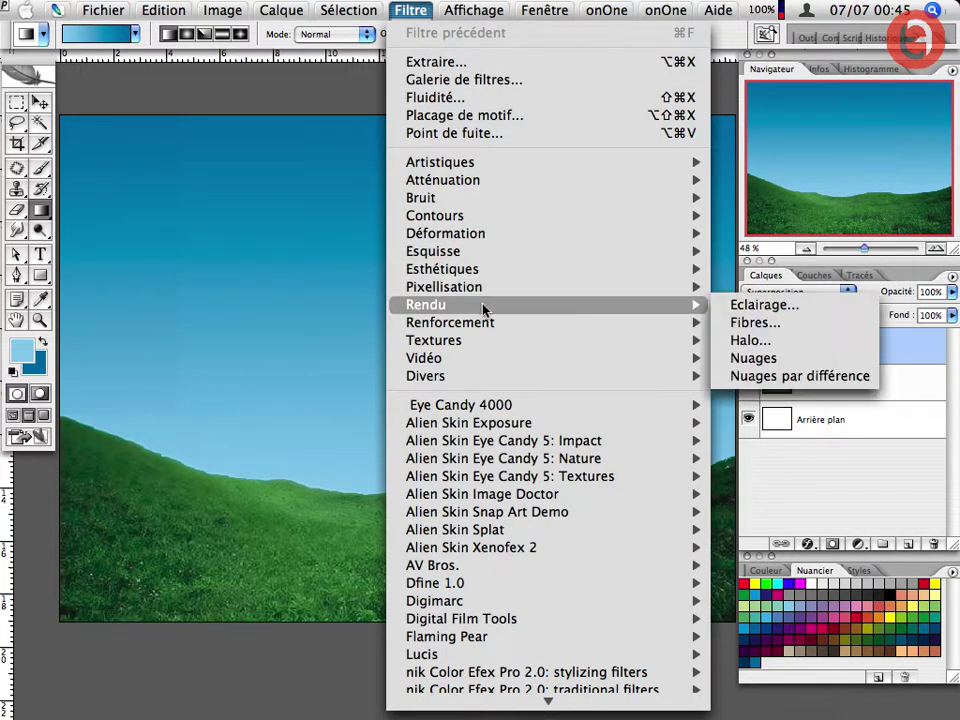
- Render the Nuages filter, undo the cyan result, reset to black/white, and reapply it
{"action": "left_click", "coordinate": [758, 358]}
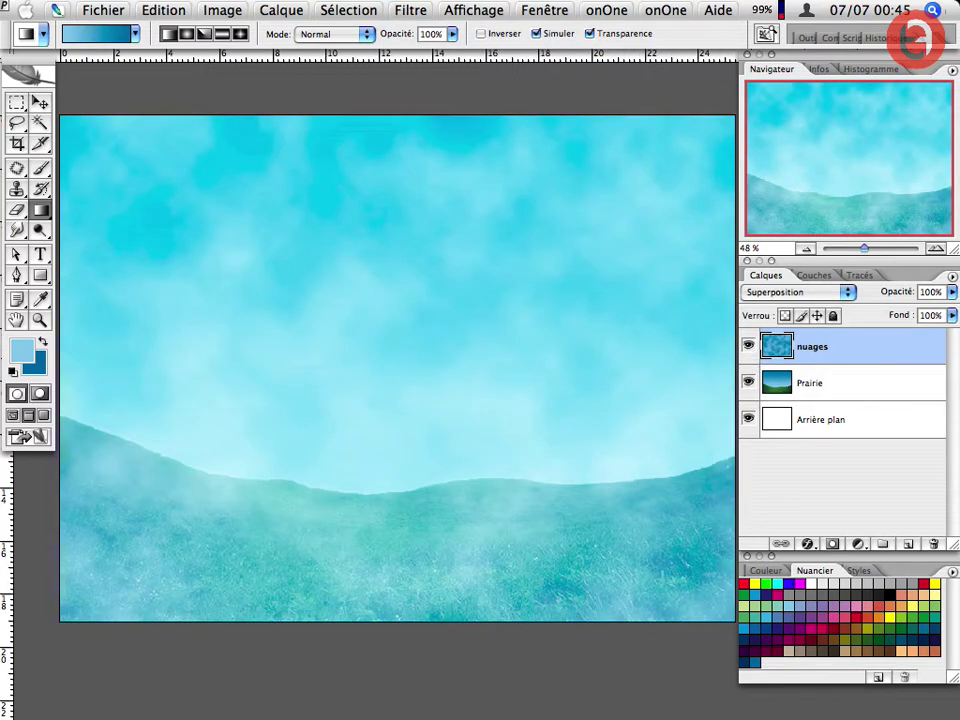
{"action": "key", "text": "ctrl+z"}
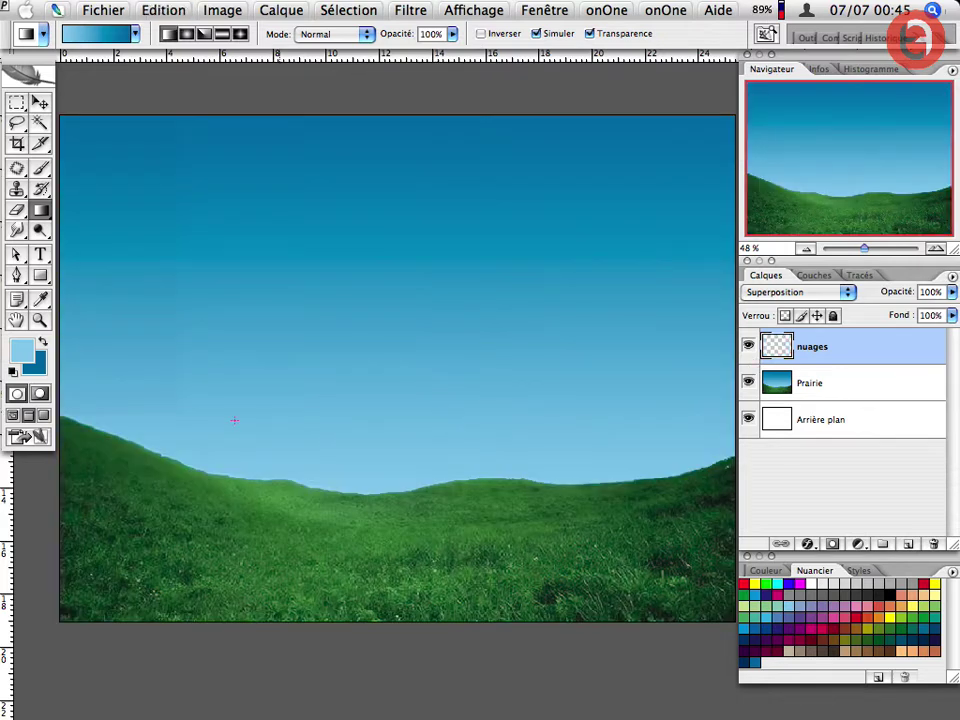
{"action": "left_click", "coordinate": [14, 373]}
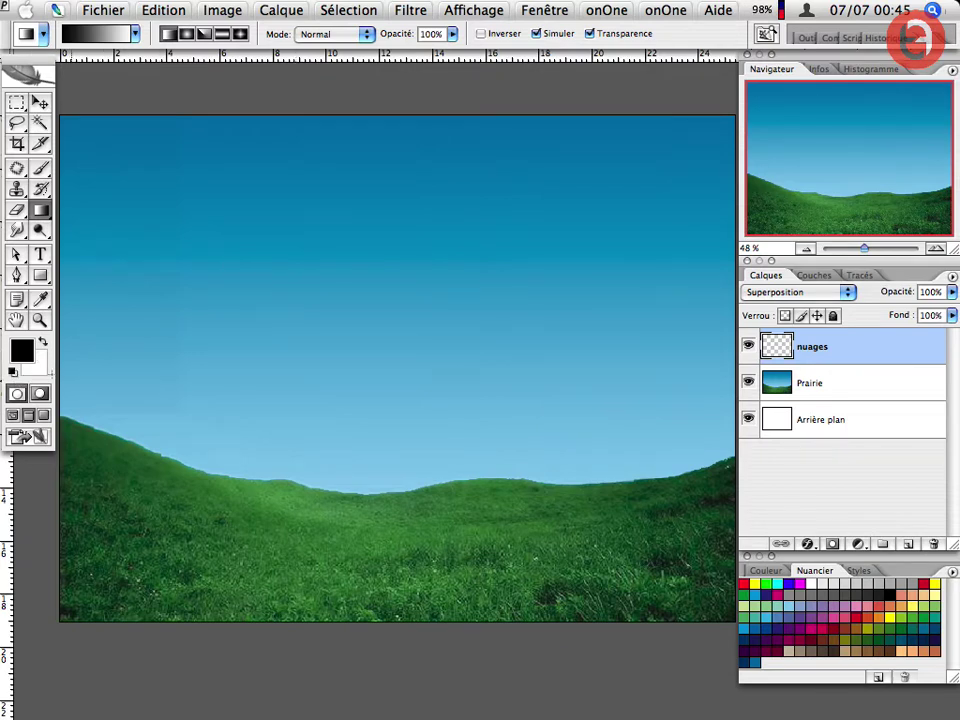
{"action": "left_click", "coordinate": [410, 12]}
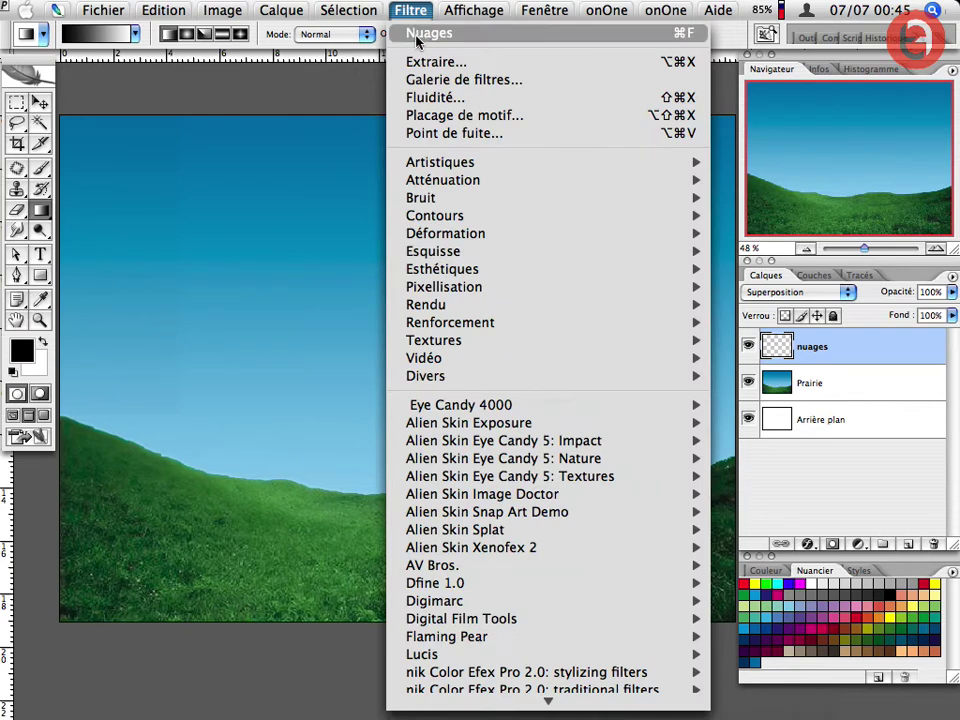
{"action": "left_click", "coordinate": [418, 36]}
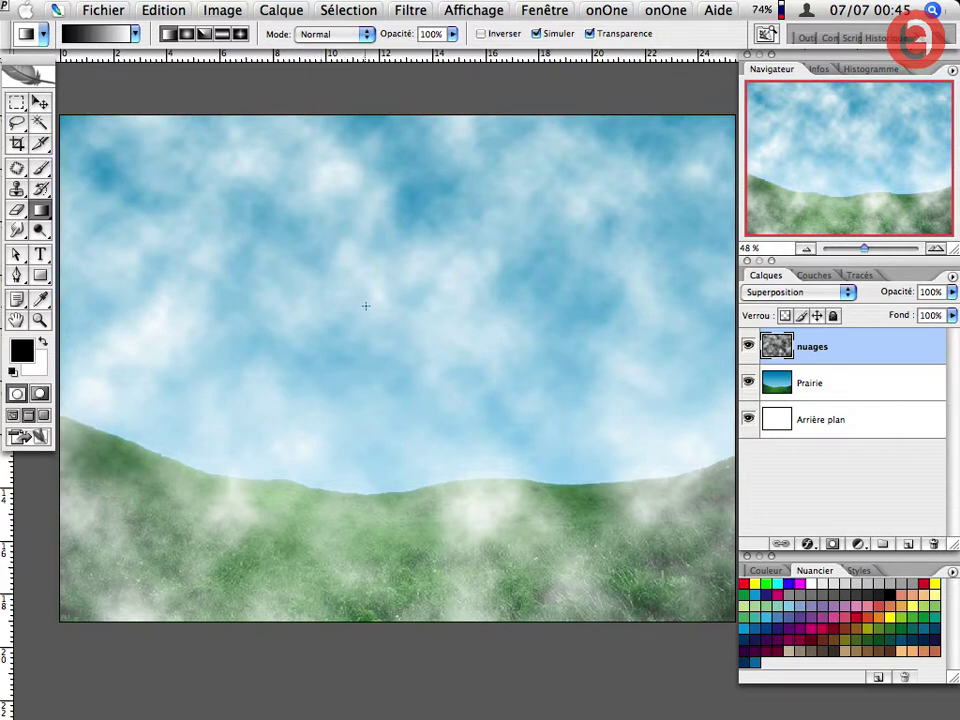
- Apply Niveaux to the nuages layer with input levels 80, 0,56 and 184
{"action": "left_click", "coordinate": [220, 12]}
{"action": "mouse_move", "coordinate": [243, 62]}
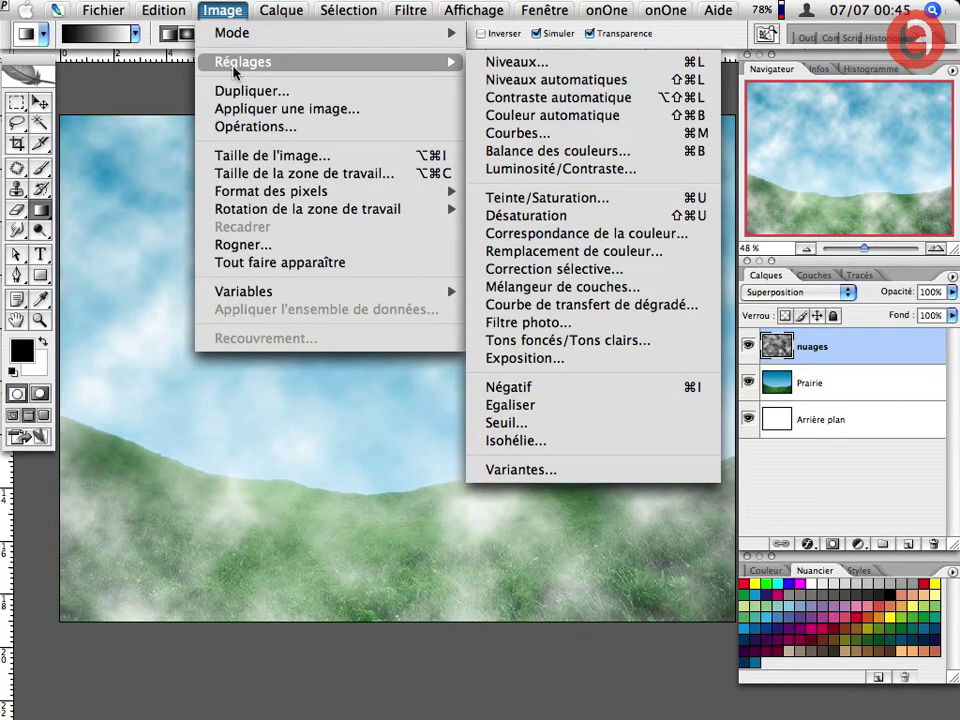
{"action": "left_click", "coordinate": [481, 61]}
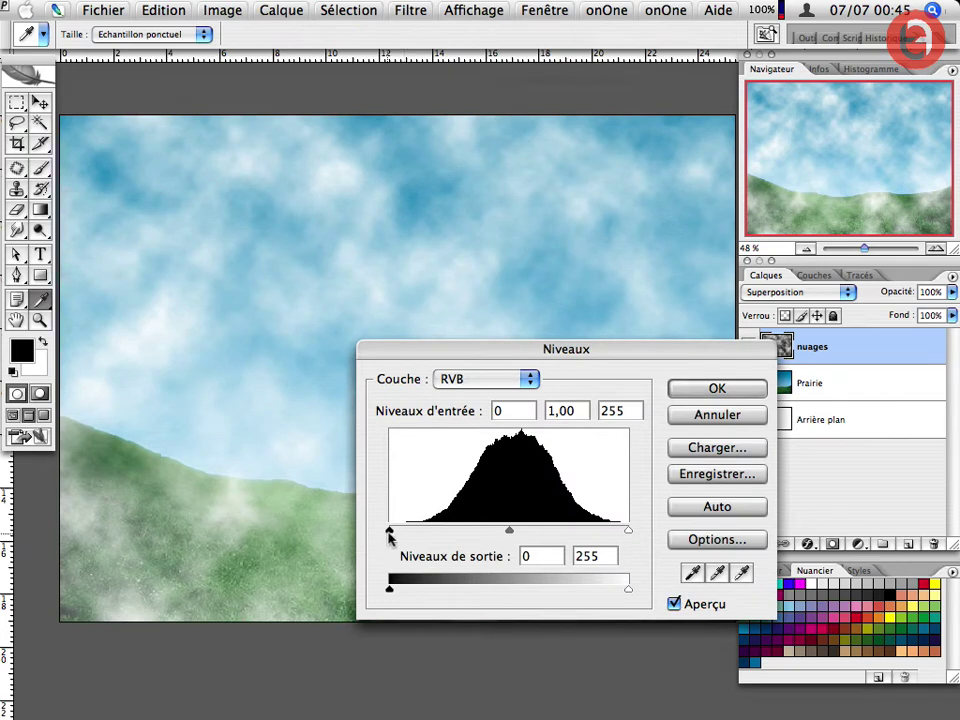
{"action": "left_click_drag", "start_coordinate": [391, 533], "coordinate": [446, 531]}
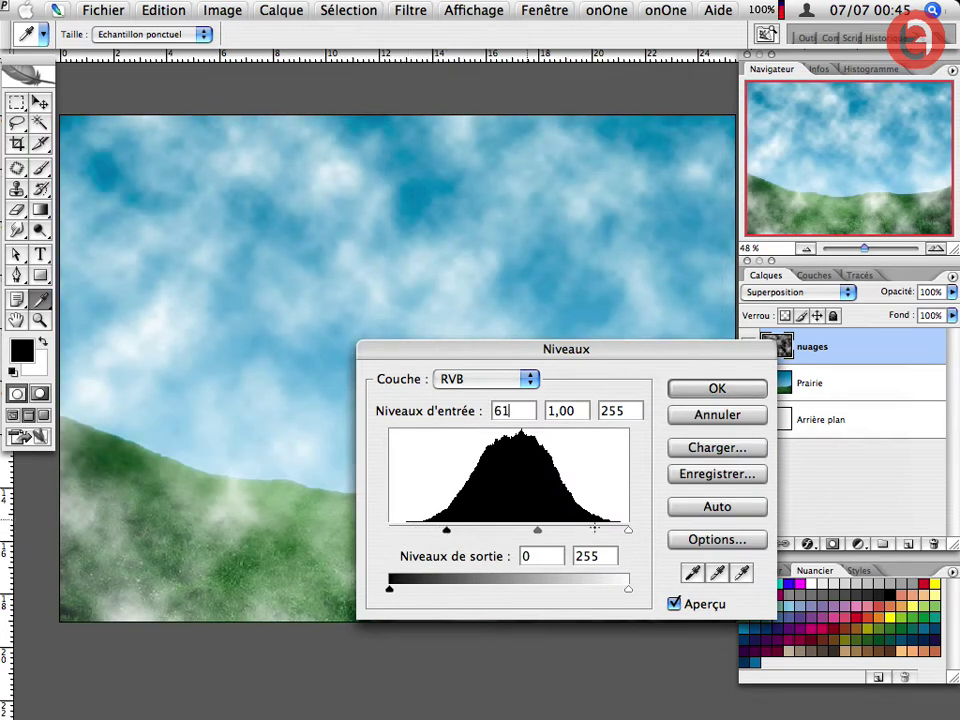
{"action": "left_click_drag", "start_coordinate": [628, 531], "coordinate": [563, 531]}
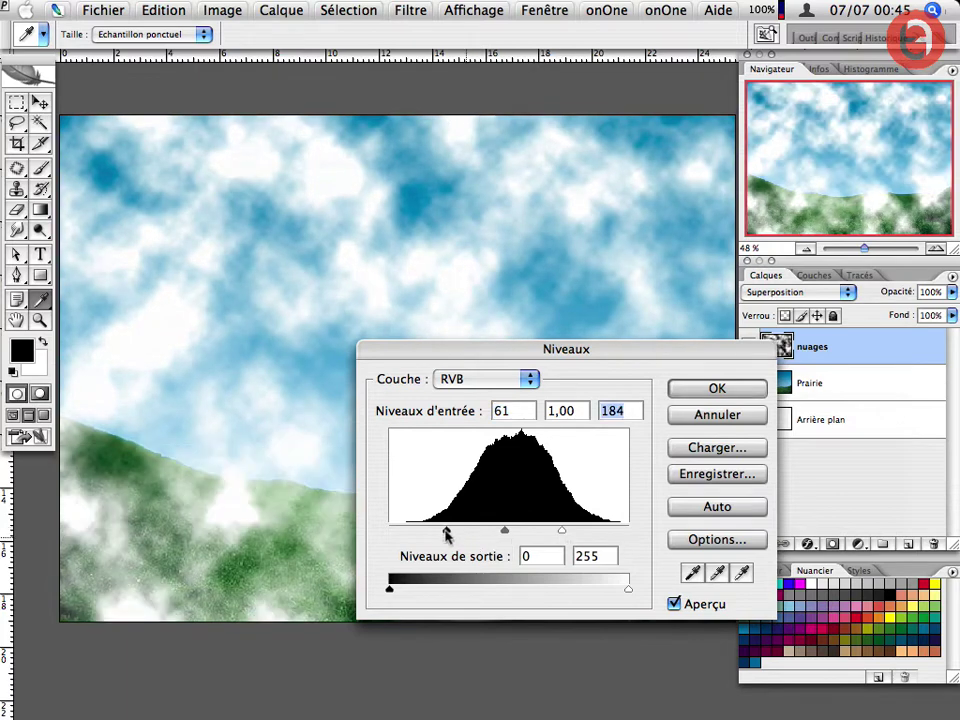
{"action": "left_click_drag", "start_coordinate": [446, 534], "coordinate": [531, 531]}
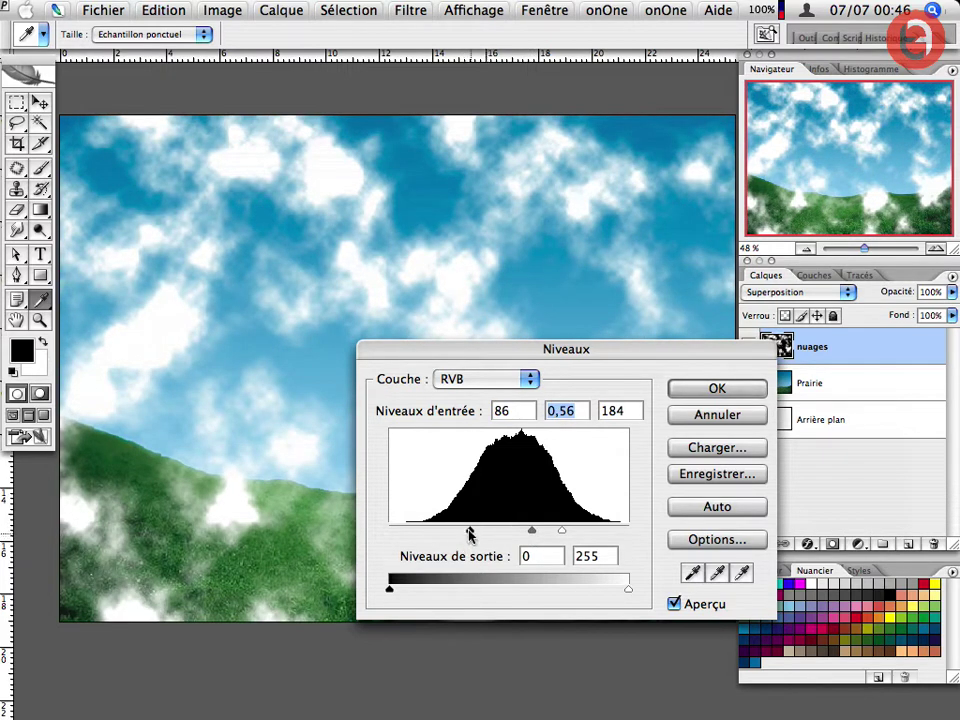
{"action": "left_click_drag", "start_coordinate": [469, 531], "coordinate": [468, 537]}
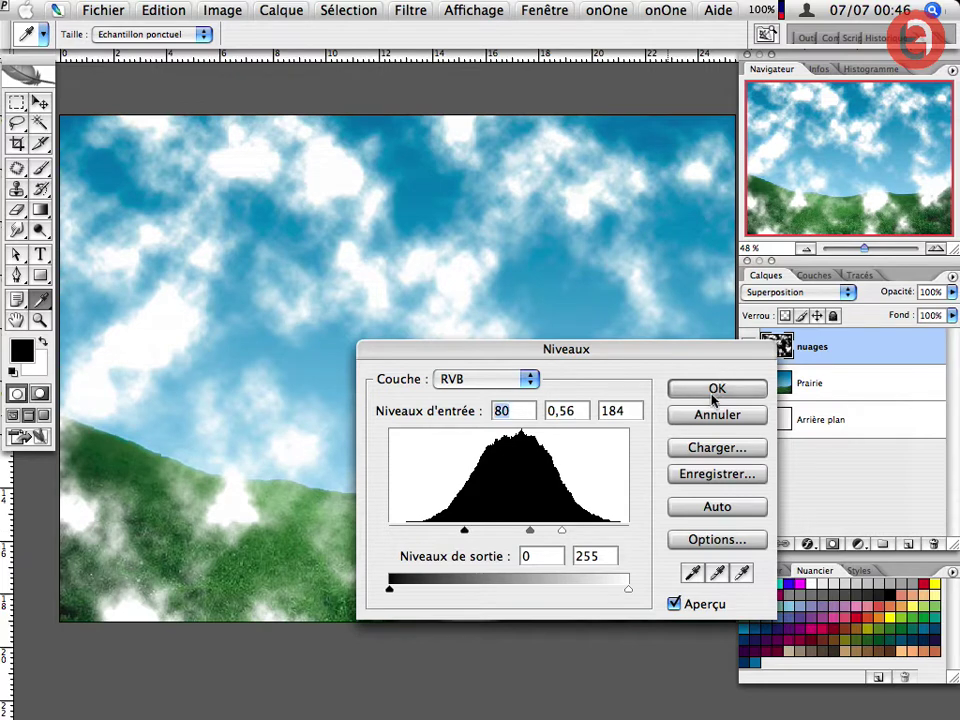
{"action": "left_click", "coordinate": [717, 388]}
{"action": "key", "text": "g"}
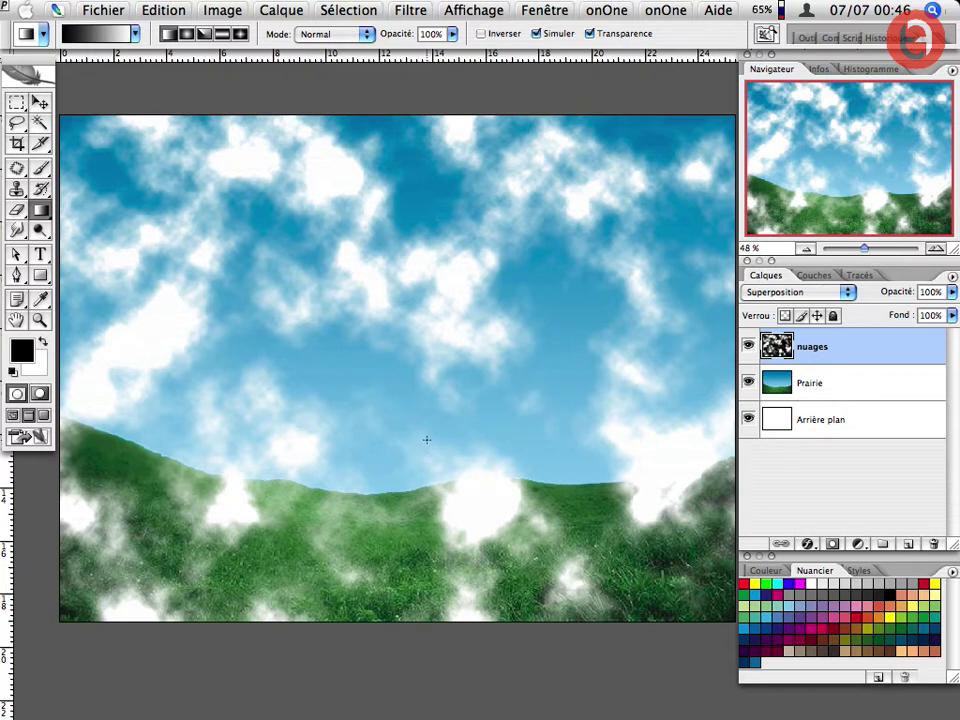
- Squash the nuages layer's height and widen its top in perspective, adjusting the bottom corners
{"action": "key", "text": "ctrl+t"}
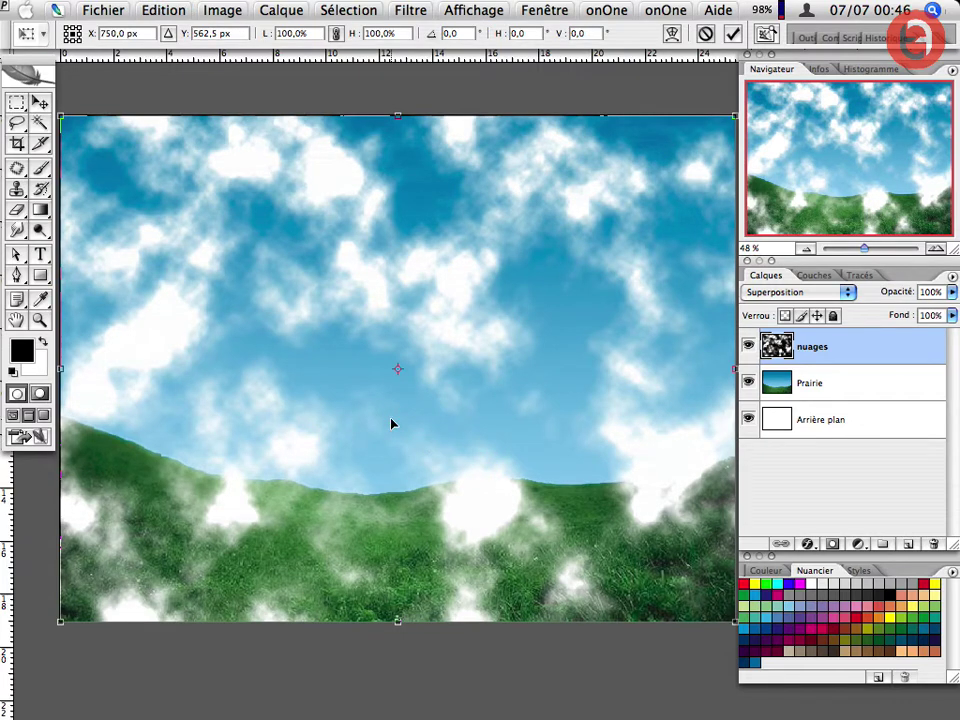
{"action": "key", "text": "ctrl+minus"}
{"action": "key", "text": "ctrl+minus"}
{"action": "key", "text": "ctrl+minus"}
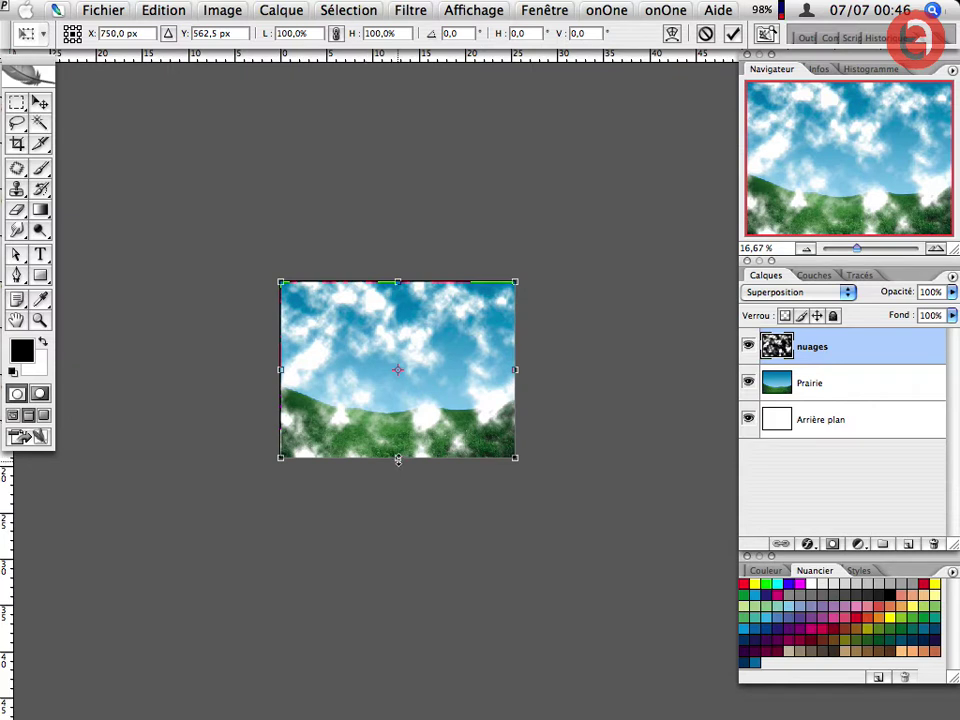
{"action": "left_click_drag", "start_coordinate": [397, 459], "coordinate": [397, 425]}
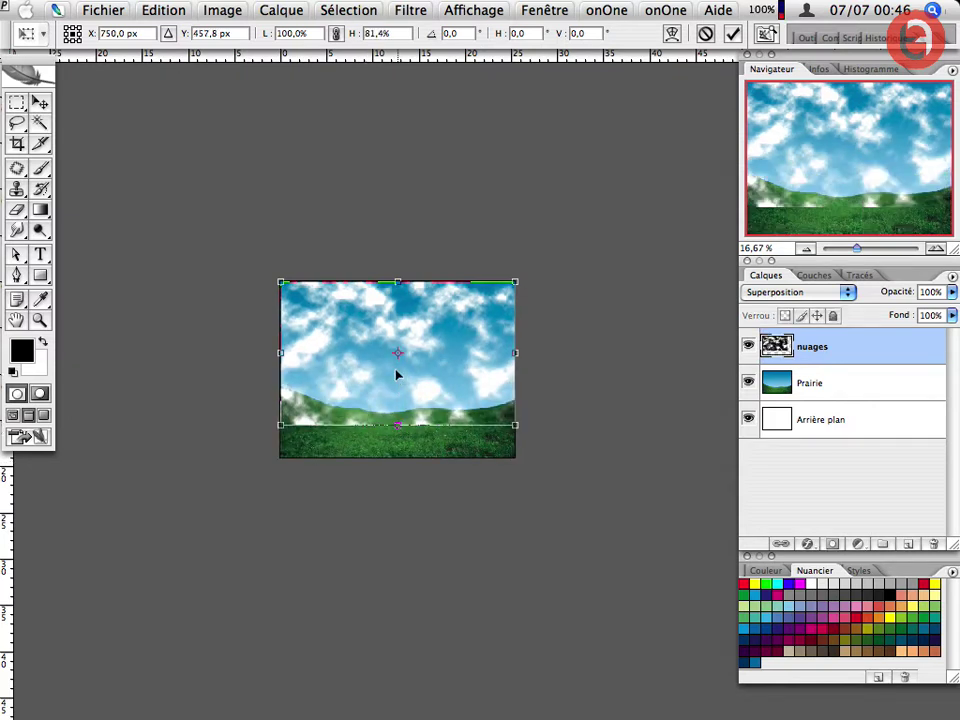
{"action": "right_click", "coordinate": [397, 375]}
{"action": "left_click", "coordinate": [392, 459]}
{"action": "left_click_drag", "start_coordinate": [249, 286], "coordinate": [70, 253]}
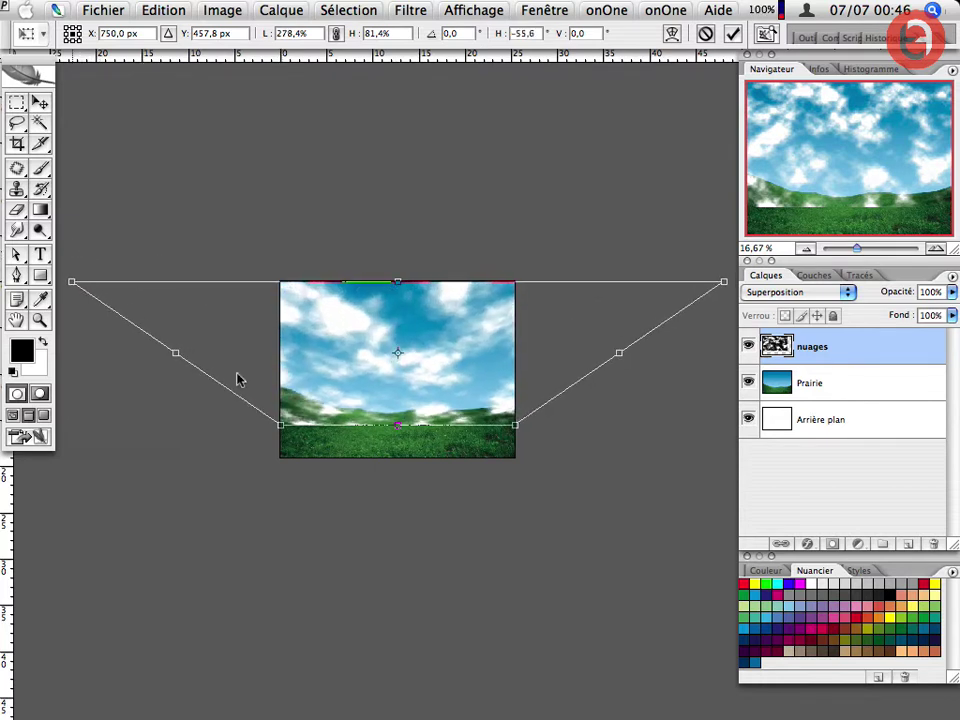
{"action": "left_click_drag", "start_coordinate": [297, 429], "coordinate": [353, 425]}
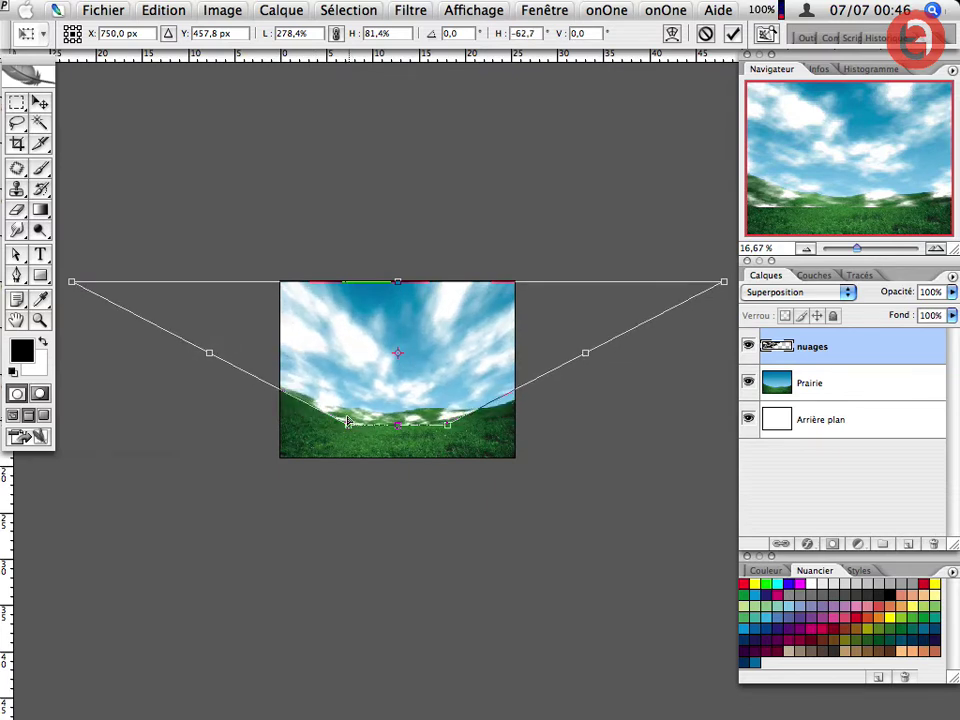
{"action": "left_click_drag", "start_coordinate": [352, 425], "coordinate": [340, 422]}
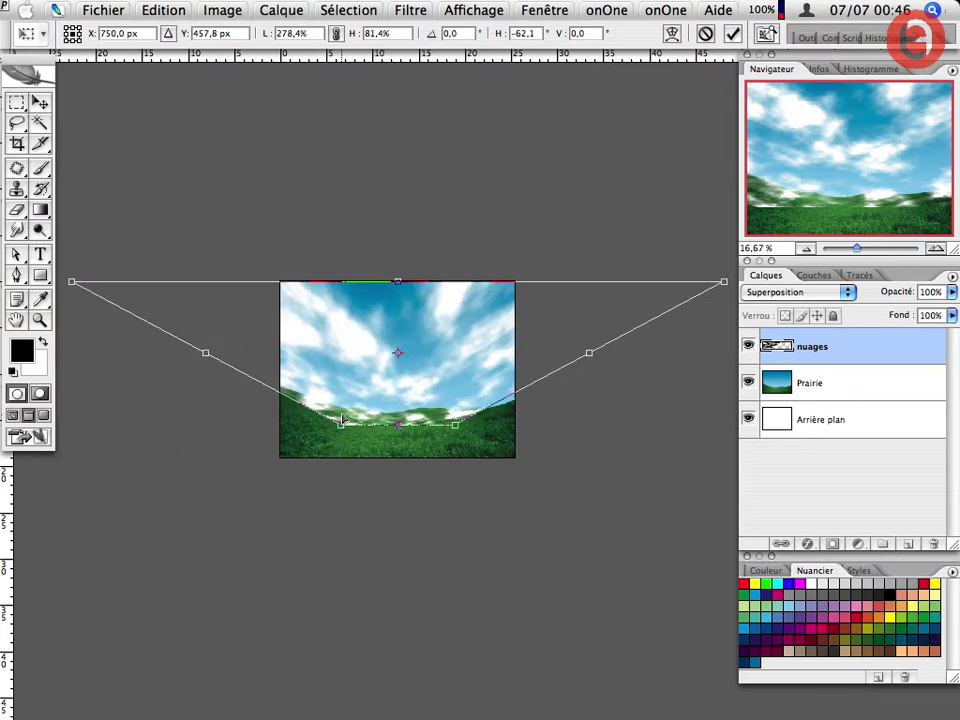
- Refine the transform: raise the top edge, lift the bottom, and narrow the bottom corners
{"action": "right_click", "coordinate": [372, 396]}
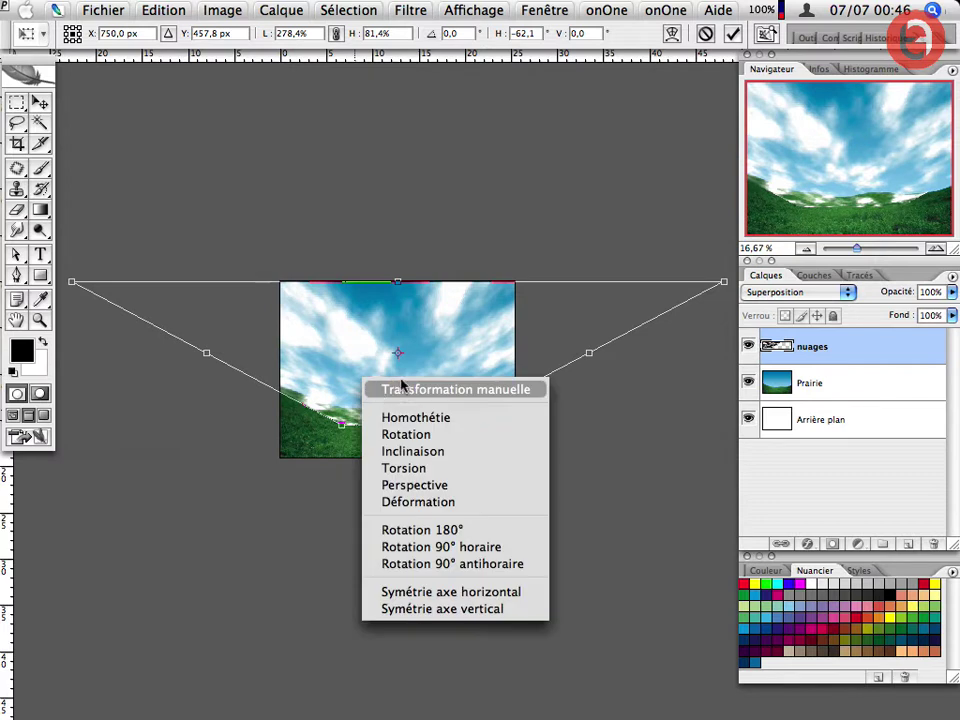
{"action": "left_click", "coordinate": [399, 390]}
{"action": "left_click_drag", "start_coordinate": [398, 281], "coordinate": [397, 235]}
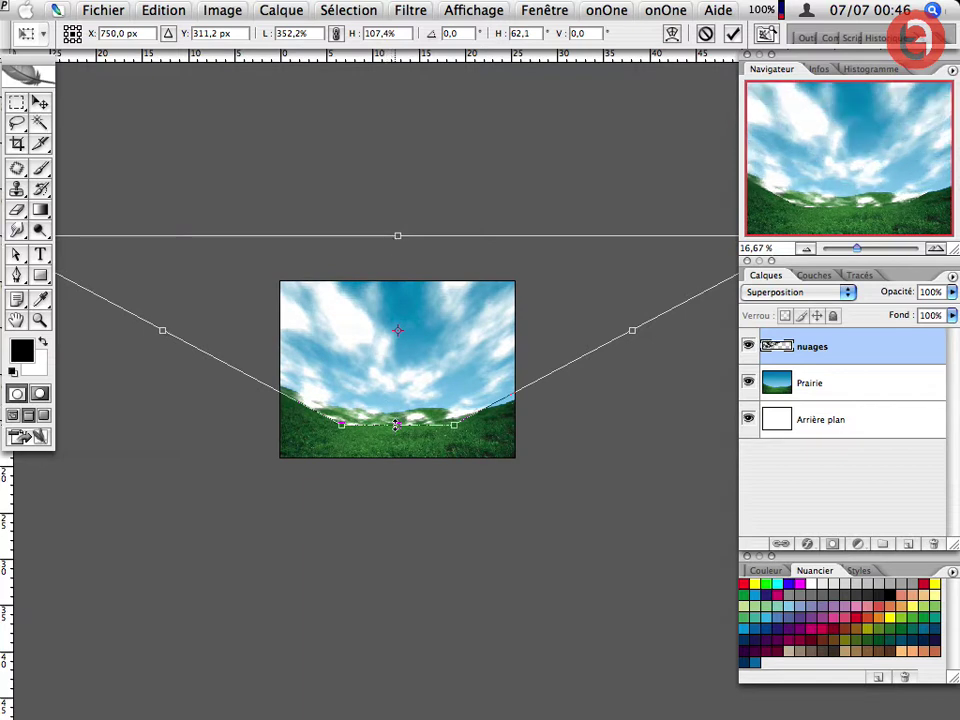
{"action": "left_click_drag", "start_coordinate": [397, 420], "coordinate": [397, 413]}
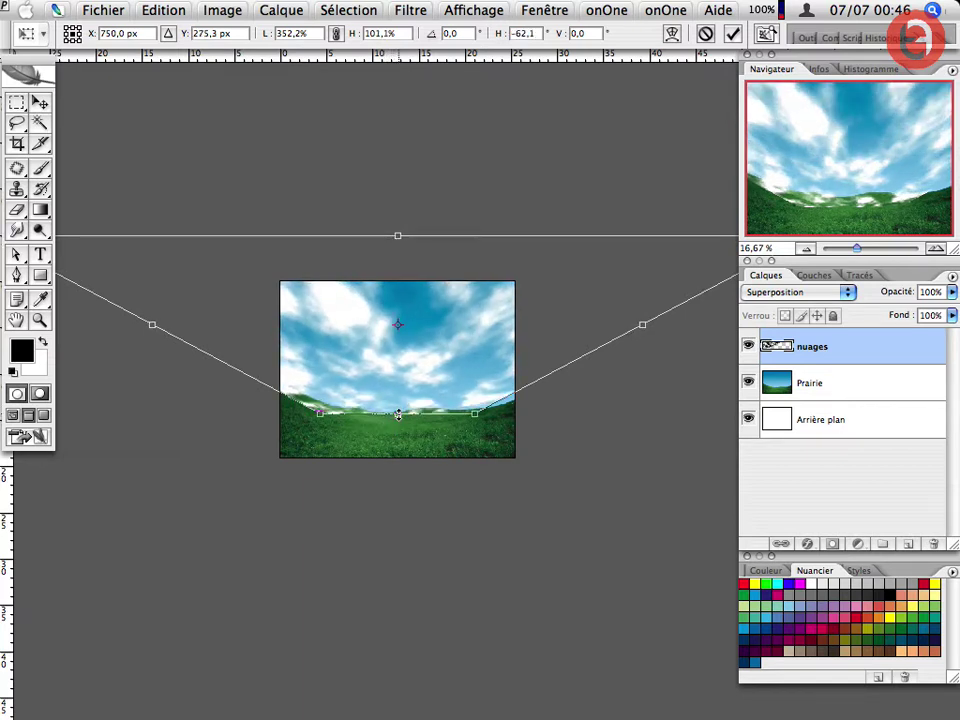
{"action": "right_click", "coordinate": [381, 390]}
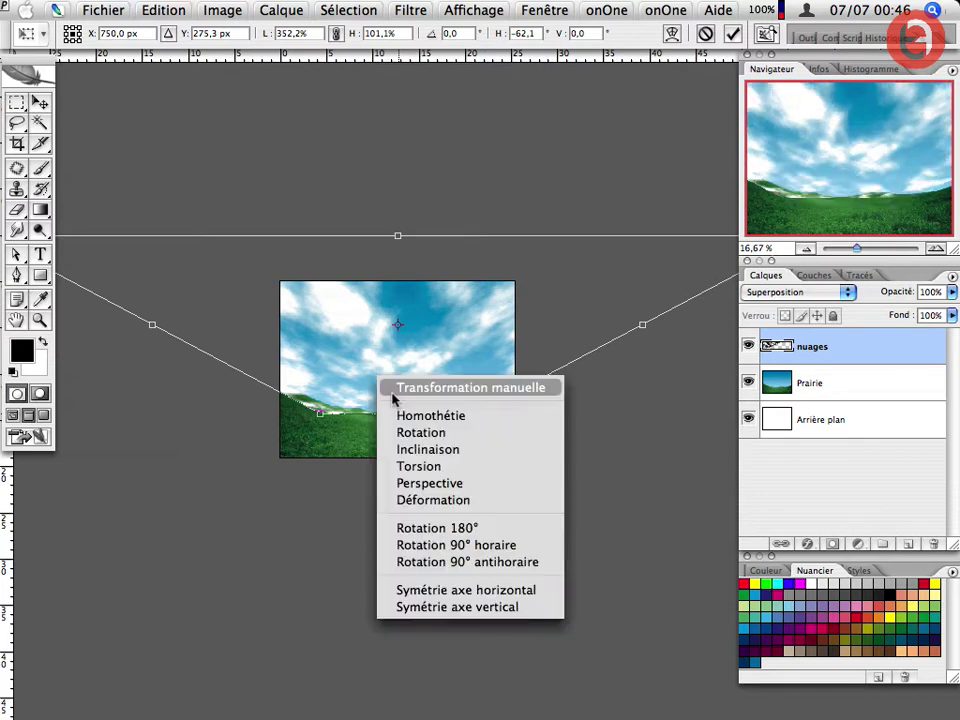
{"action": "left_click", "coordinate": [398, 484]}
{"action": "left_click_drag", "start_coordinate": [318, 413], "coordinate": [338, 415]}
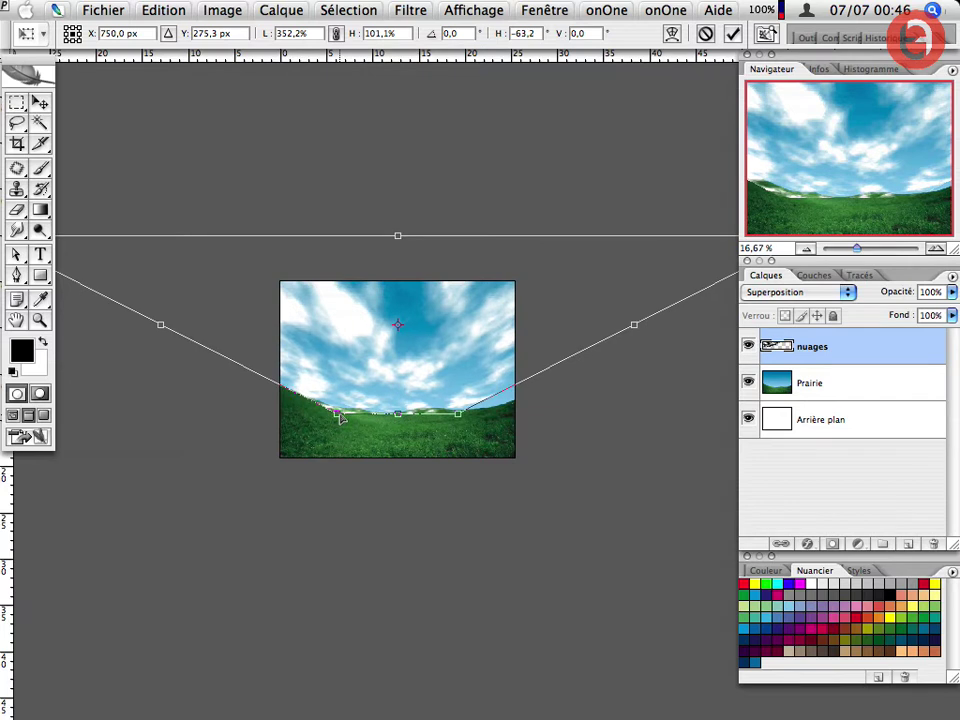
{"action": "left_click_drag", "start_coordinate": [388, 388], "coordinate": [392, 389]}
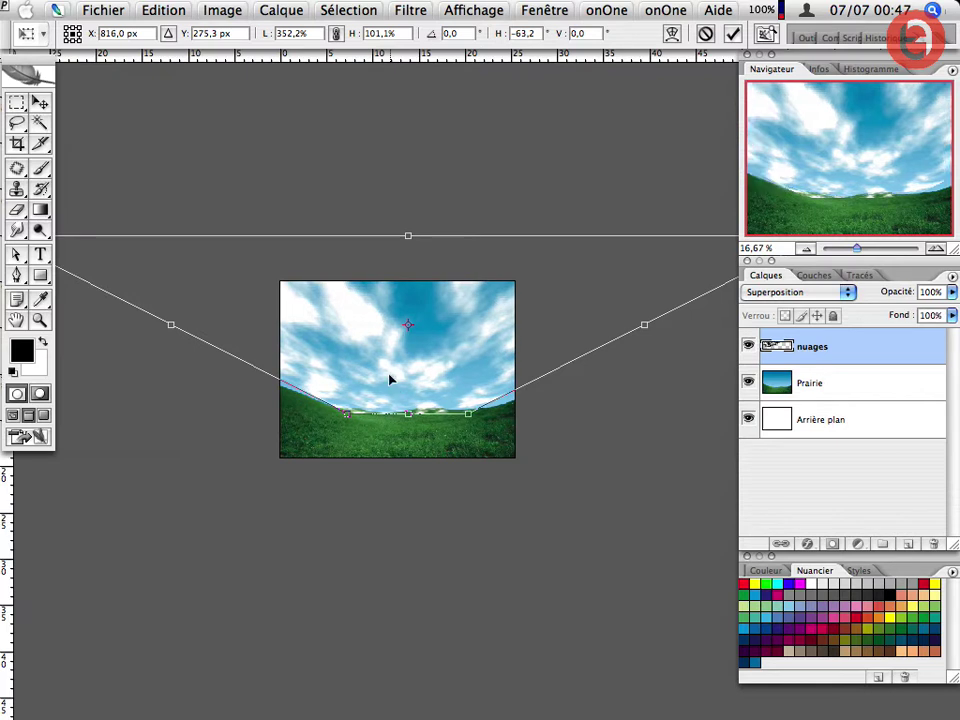
- Commit the perspective transform via the Gradient tool, then zoom in and back out to 33.33%
{"action": "key", "text": "g"}
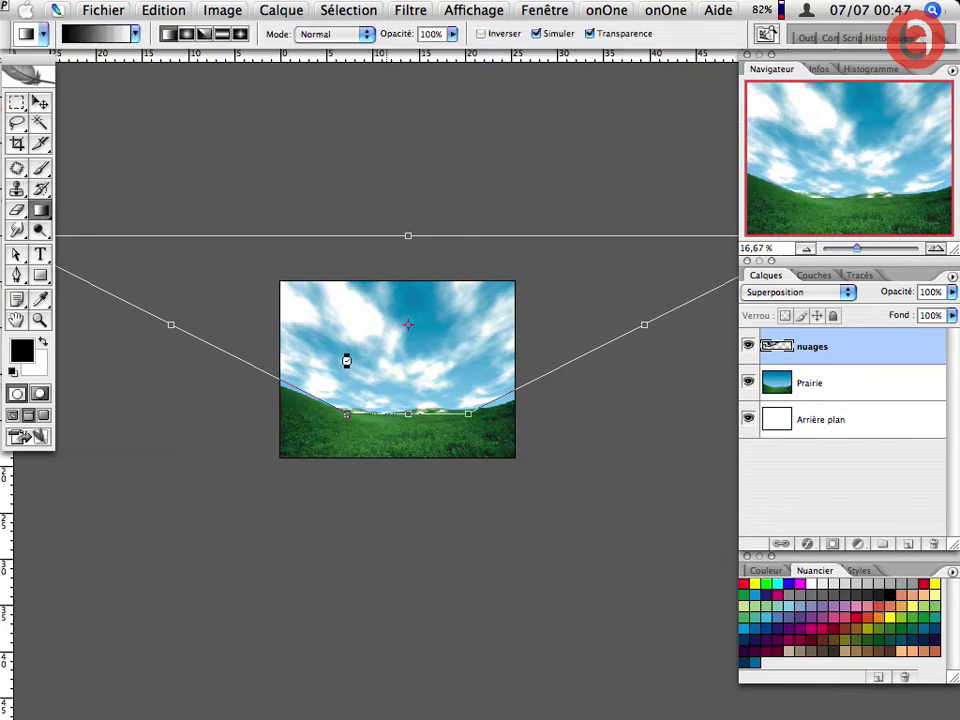
{"action": "key", "text": "ctrl+plus"}
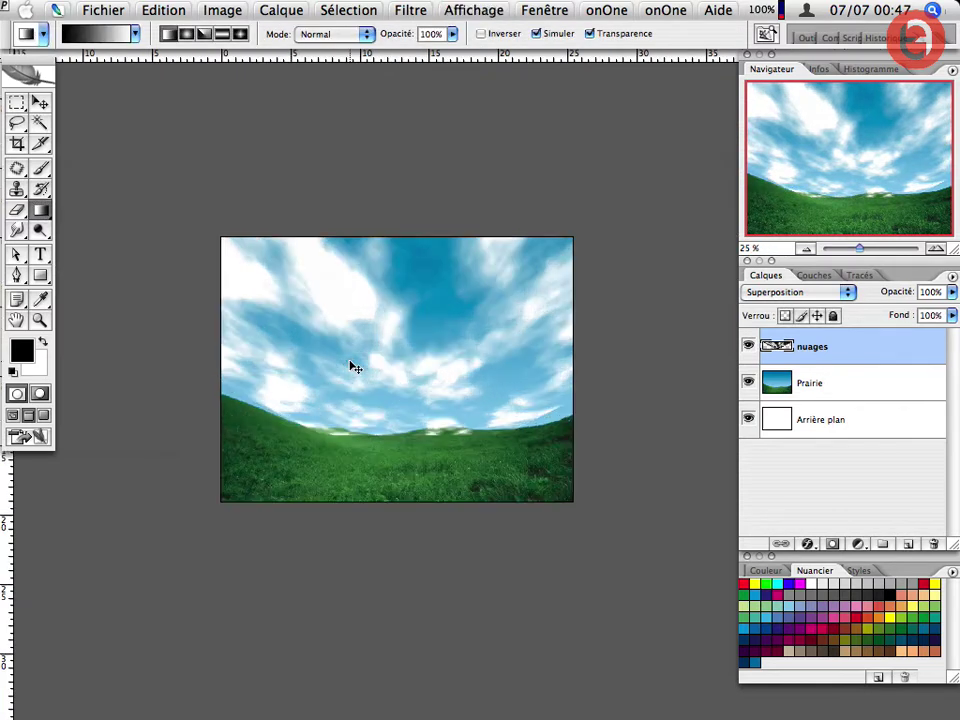
{"action": "key", "text": "ctrl+plus"}
{"action": "key", "text": "ctrl+plus"}
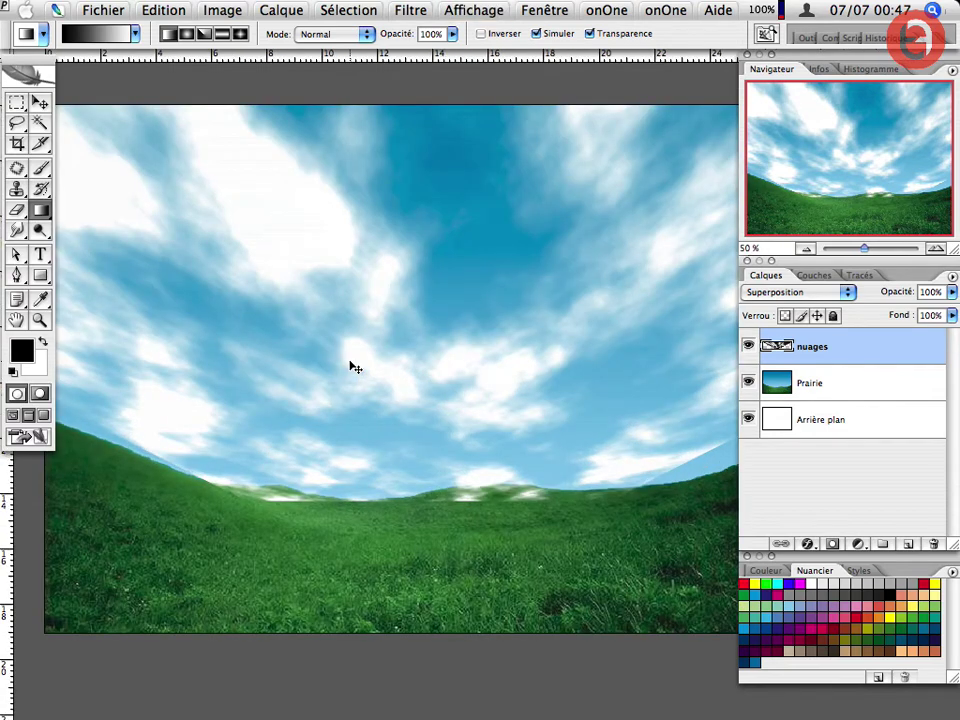
{"action": "key", "text": "ctrl+minus"}
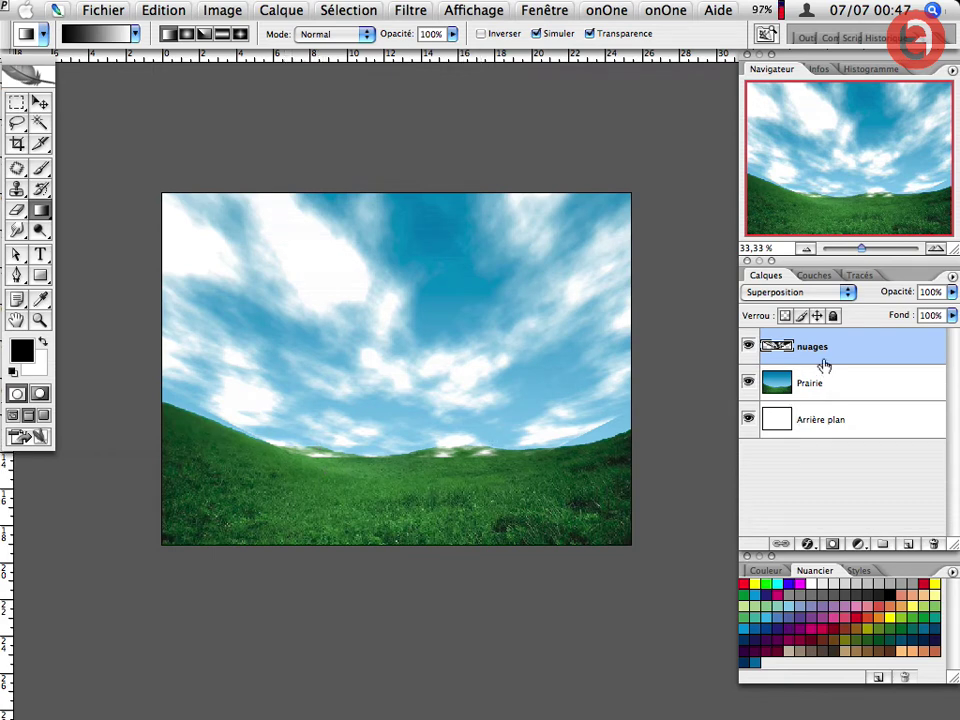
- Add a white layer mask to nuages and select the Premier plan – Transparent gradient preset
{"action": "left_click", "coordinate": [832, 544]}
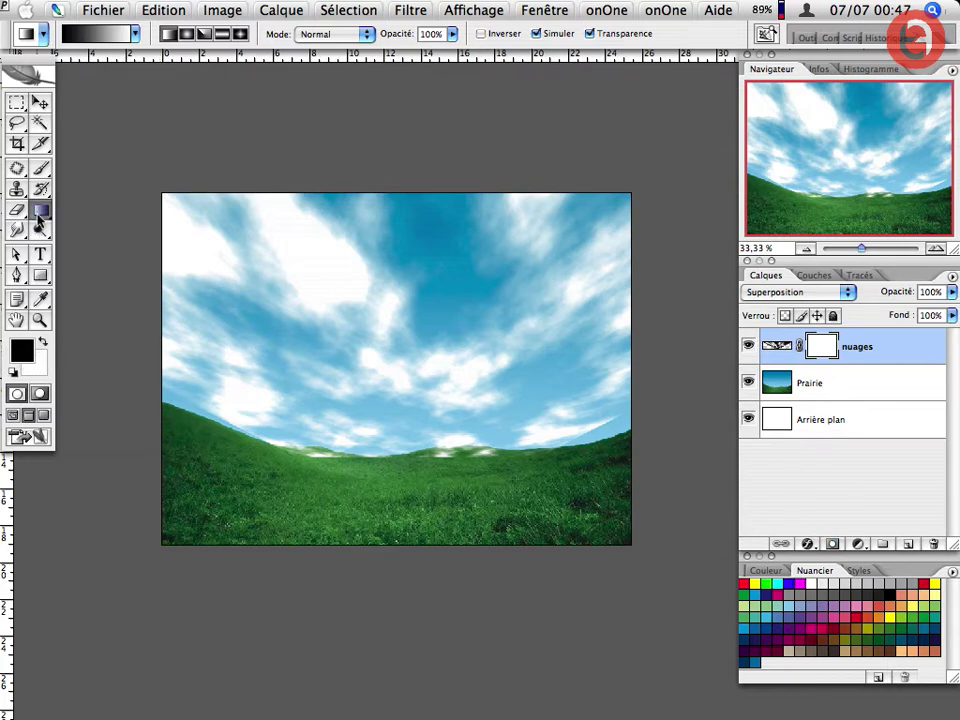
{"action": "left_click", "coordinate": [95, 36]}
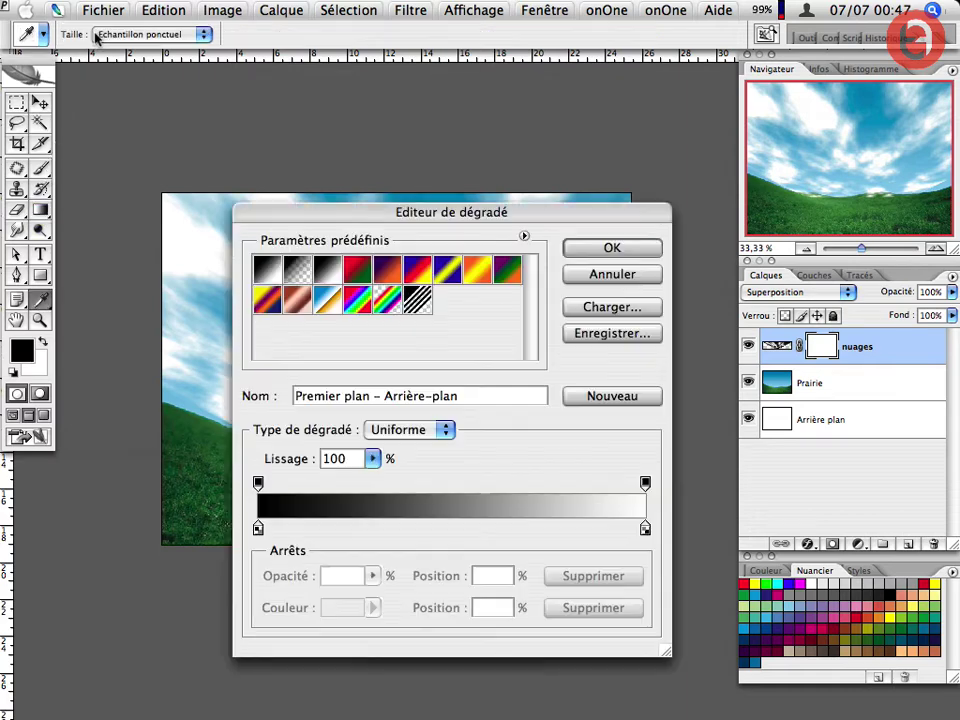
{"action": "left_click", "coordinate": [296, 272]}
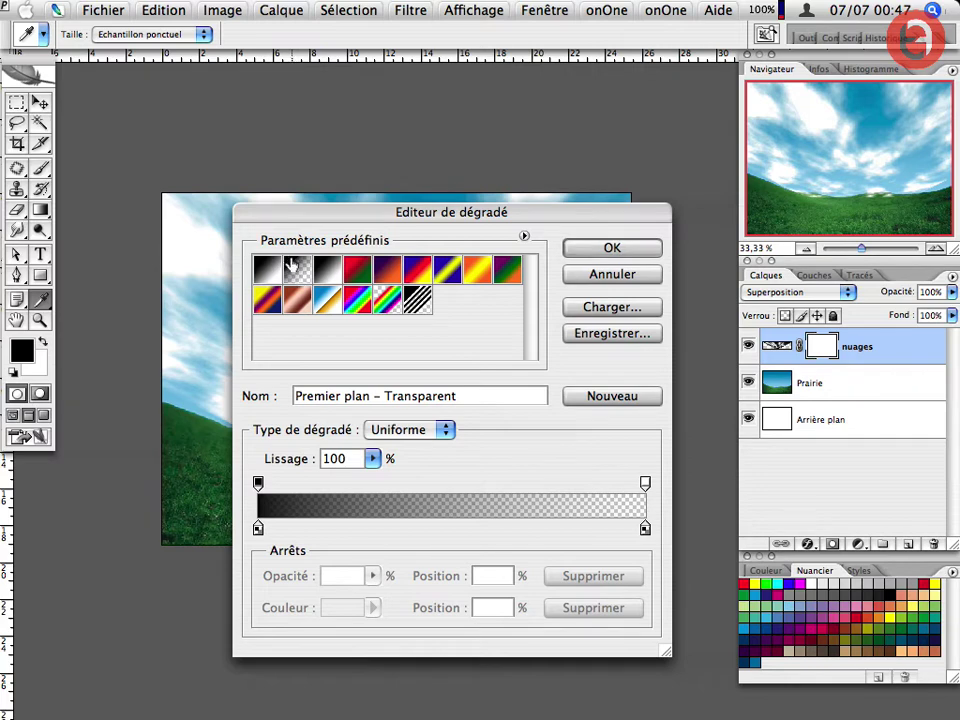
{"action": "left_click", "coordinate": [614, 250]}
- Drag seven upward gradients on the nuages mask, fading the clouds out over the meadow
{"action": "left_click_drag", "start_coordinate": [197, 461], "coordinate": [221, 407]}
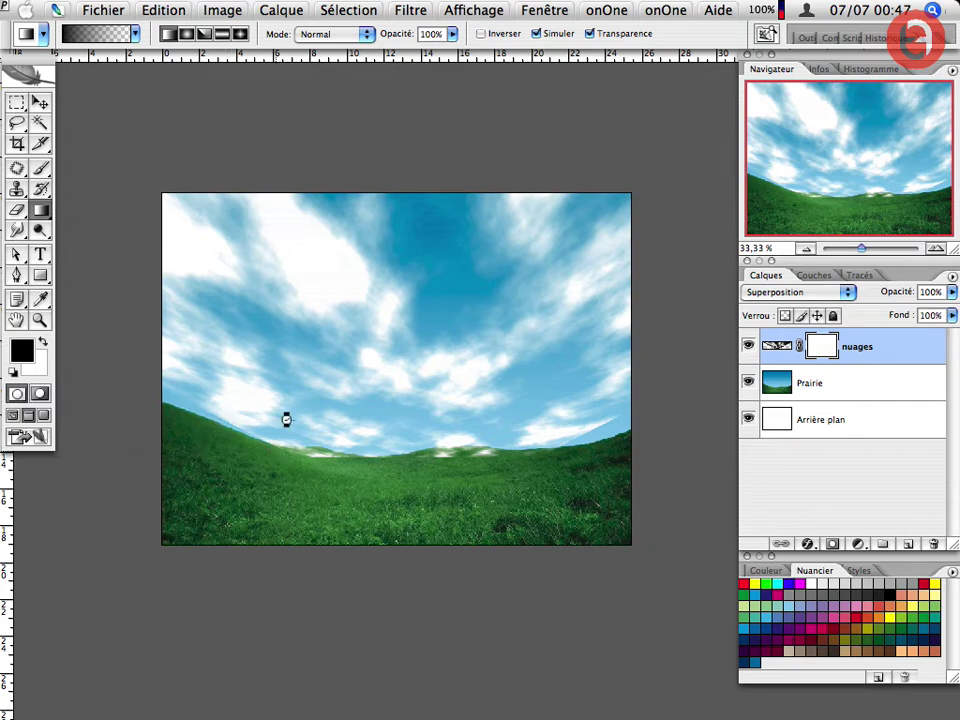
{"action": "left_click_drag", "start_coordinate": [303, 476], "coordinate": [309, 416]}
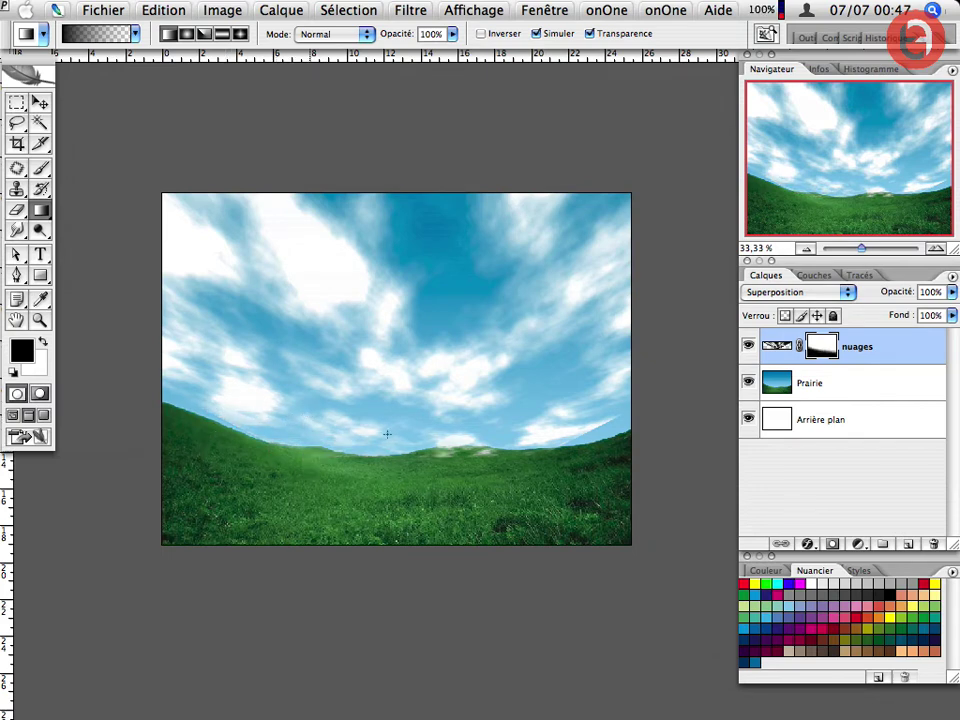
{"action": "left_click_drag", "start_coordinate": [495, 477], "coordinate": [563, 411]}
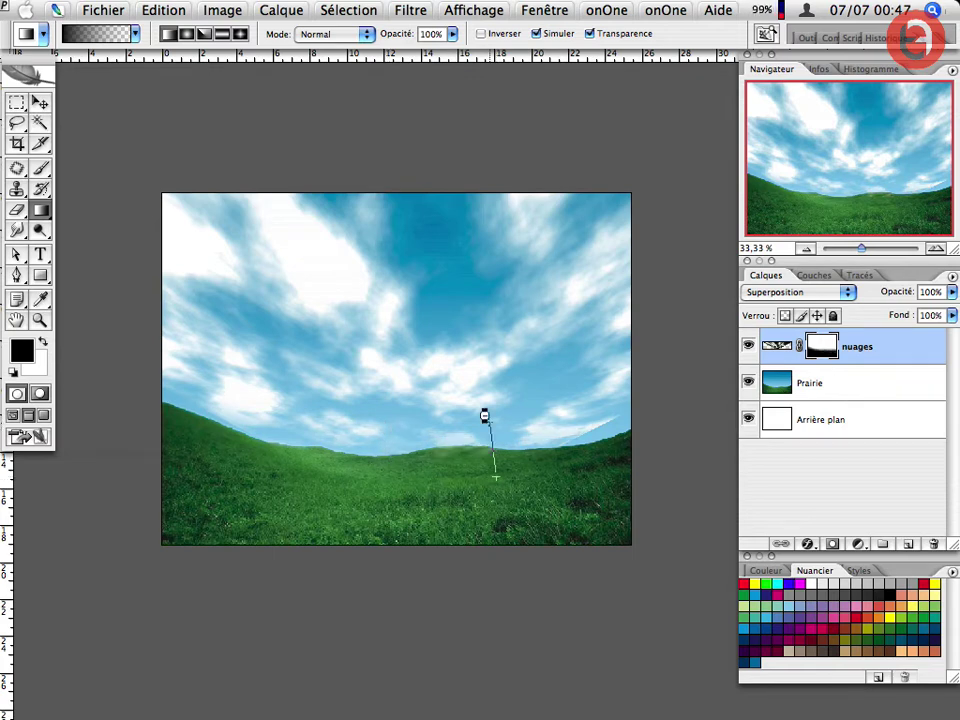
{"action": "left_click_drag", "start_coordinate": [591, 458], "coordinate": [572, 401]}
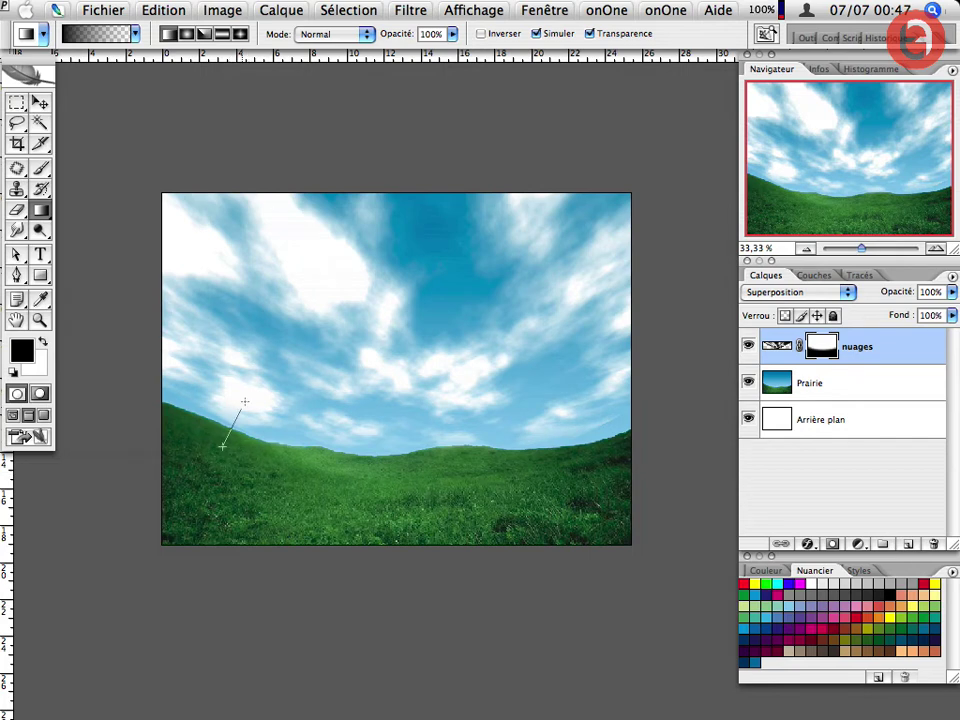
{"action": "left_click_drag", "start_coordinate": [244, 401], "coordinate": [254, 387]}
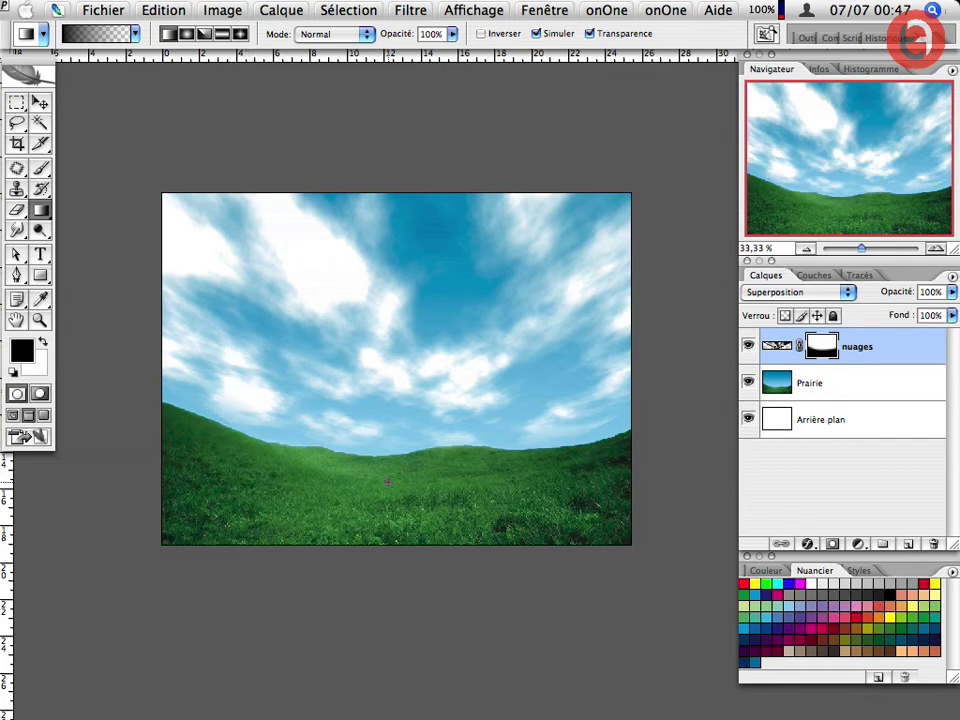
{"action": "left_click_drag", "start_coordinate": [390, 455], "coordinate": [396, 375]}
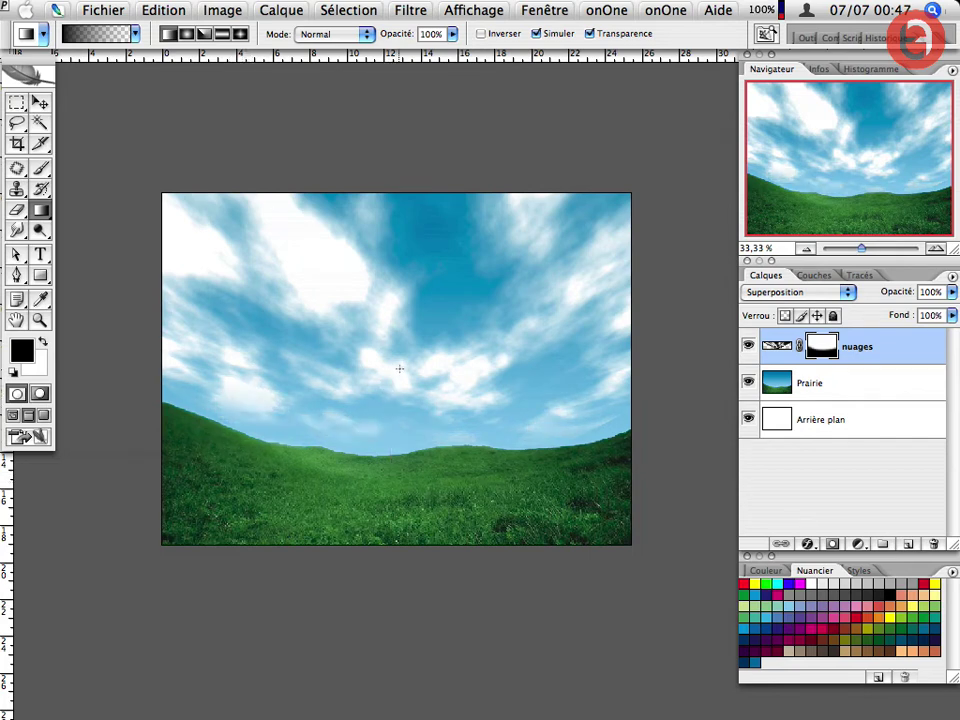
{"action": "left_click_drag", "start_coordinate": [382, 500], "coordinate": [393, 265]}
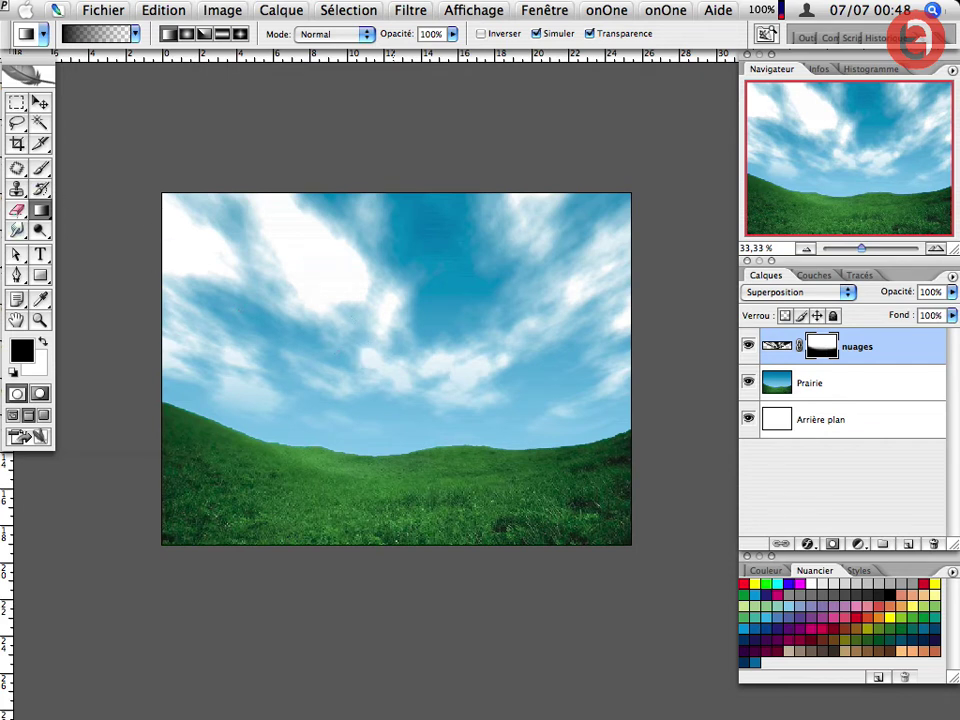
- Erase part of the upper-left clouds with the Eraser at 57% opacity
{"action": "key", "text": "e"}
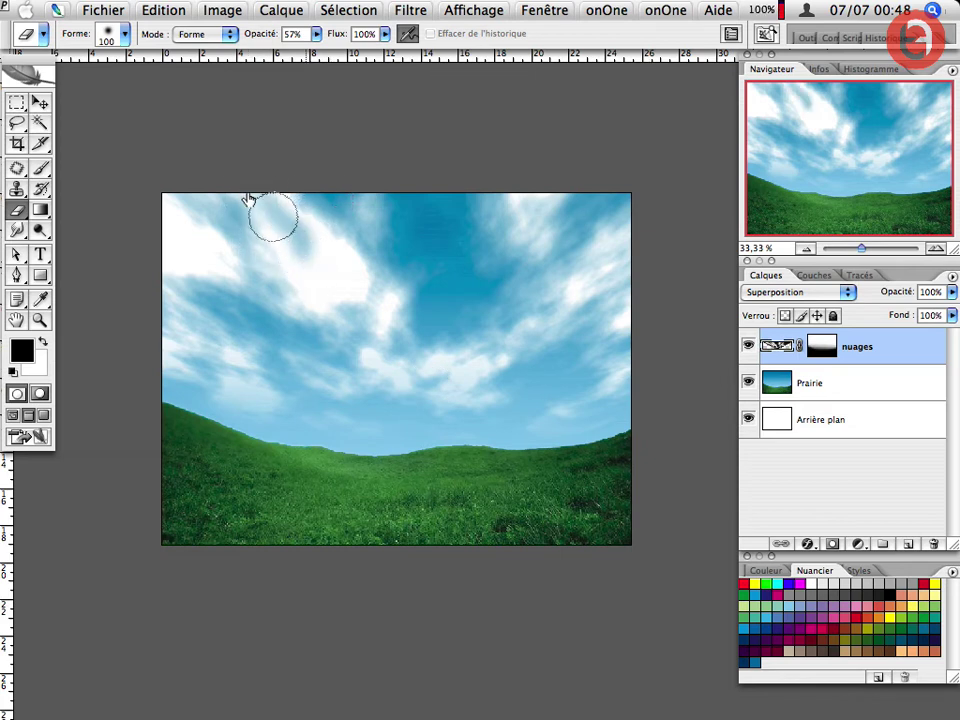
{"action": "mouse_move", "coordinate": [290, 240]}
{"action": "left_mouse_down"}
{"action": "mouse_move", "coordinate": [281, 202]}
{"action": "mouse_move", "coordinate": [321, 205]}
{"action": "left_mouse_up"}
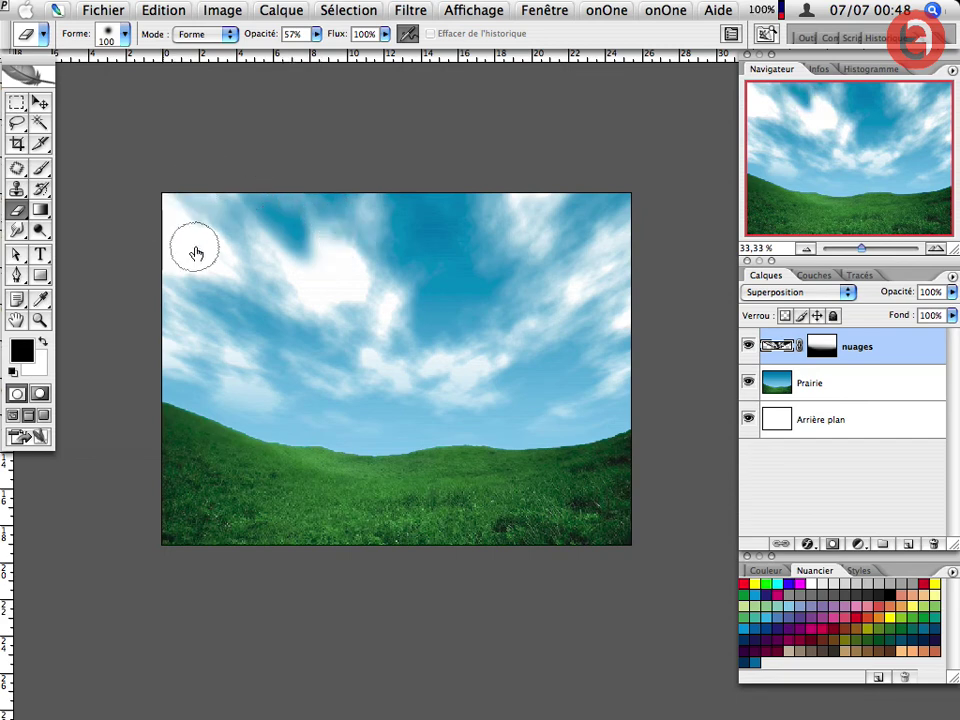
{"action": "mouse_move", "coordinate": [196, 253]}
{"action": "left_mouse_down"}
{"action": "mouse_move", "coordinate": [210, 279]}
{"action": "mouse_move", "coordinate": [171, 210]}
{"action": "mouse_move", "coordinate": [215, 260]}
{"action": "mouse_move", "coordinate": [199, 284]}
{"action": "mouse_move", "coordinate": [182, 257]}
{"action": "mouse_move", "coordinate": [210, 289]}
{"action": "mouse_move", "coordinate": [221, 279]}
{"action": "mouse_move", "coordinate": [193, 206]}
{"action": "mouse_move", "coordinate": [354, 294]}
{"action": "mouse_move", "coordinate": [332, 283]}
{"action": "mouse_move", "coordinate": [350, 335]}
{"action": "mouse_move", "coordinate": [317, 251]}
{"action": "mouse_move", "coordinate": [343, 306]}
{"action": "mouse_move", "coordinate": [299, 264]}
{"action": "left_mouse_up"}
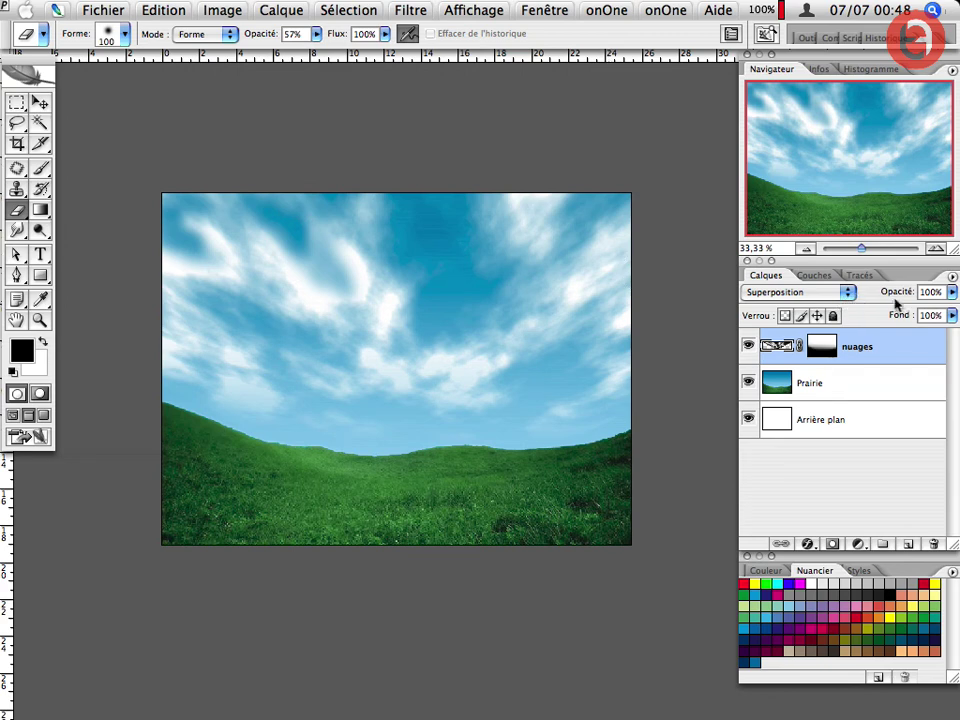
- Scrub the Opacité label to reduce the nuages layer opacity to 82%
{"action": "left_click_drag", "start_coordinate": [895, 300], "coordinate": [903, 297]}
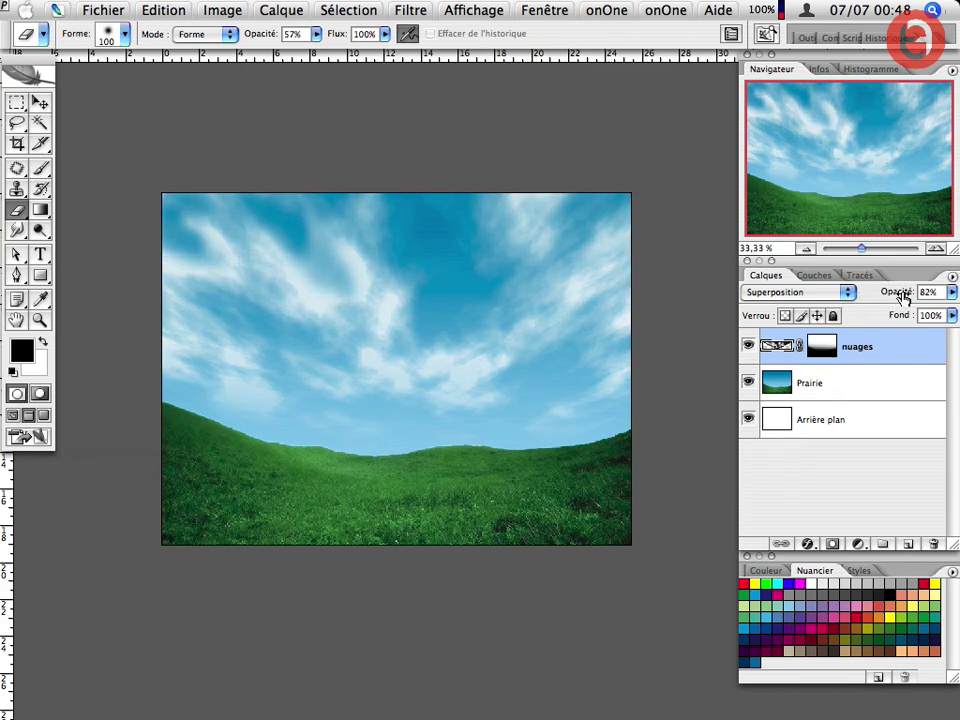